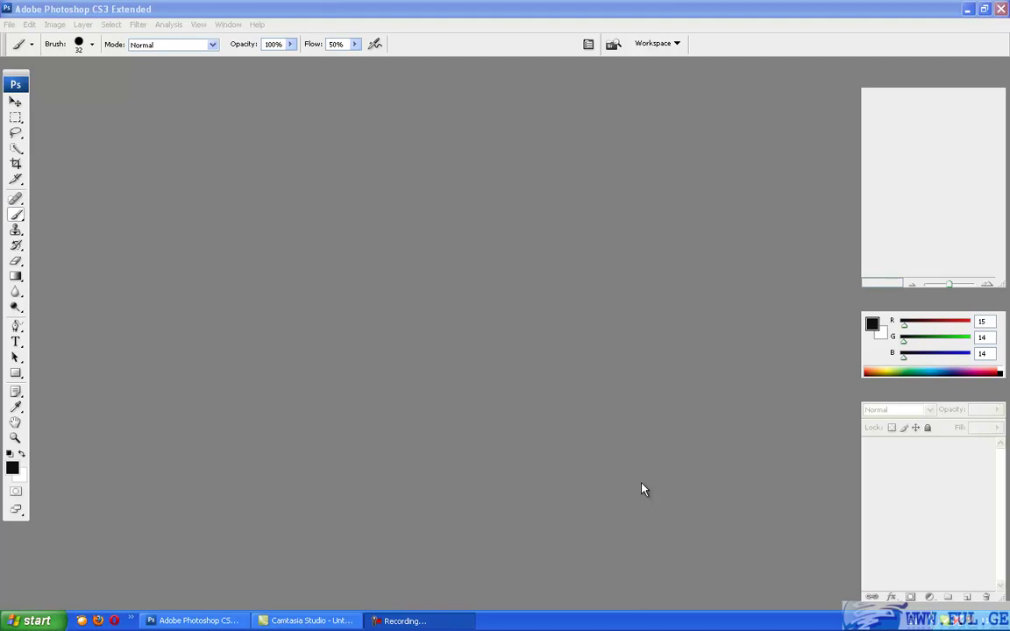
- Open the image p_ivy.green.leaf.jpg from the Desktop and reposition its document window
{"action": "left_click", "coordinate": [9, 24]}
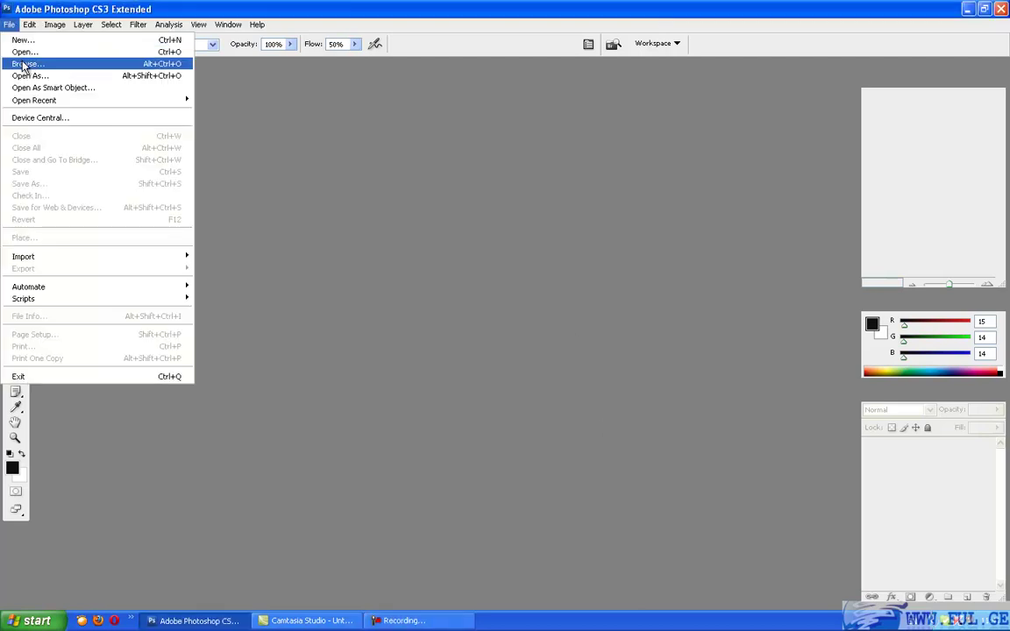
{"action": "left_click", "coordinate": [22, 50]}
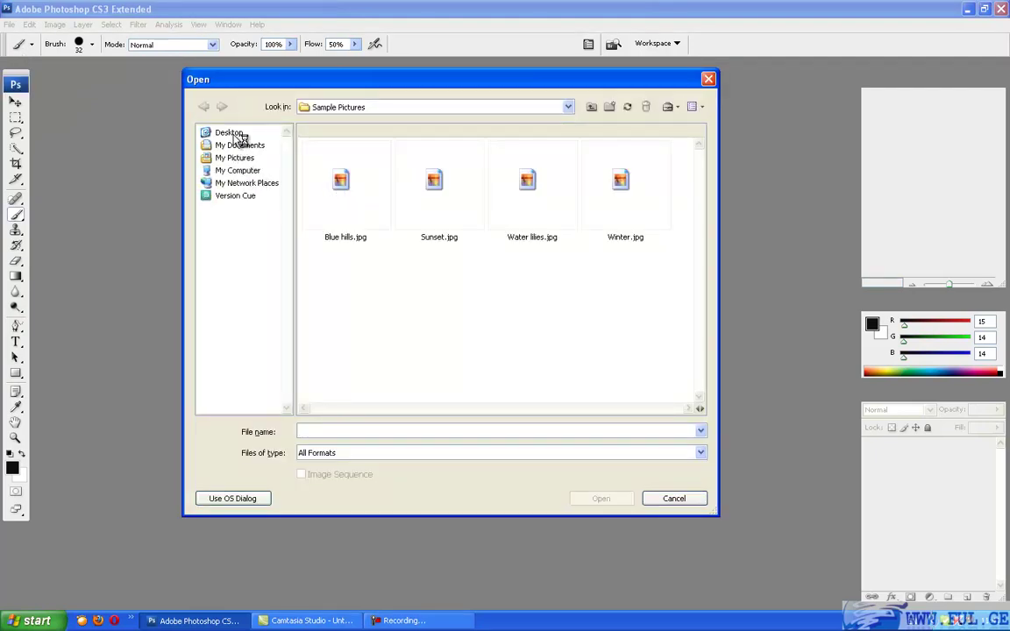
{"action": "left_click", "coordinate": [224, 133]}
{"action": "scroll", "coordinate": [692, 337], "scroll_direction": "down", "scroll_amount": 5}
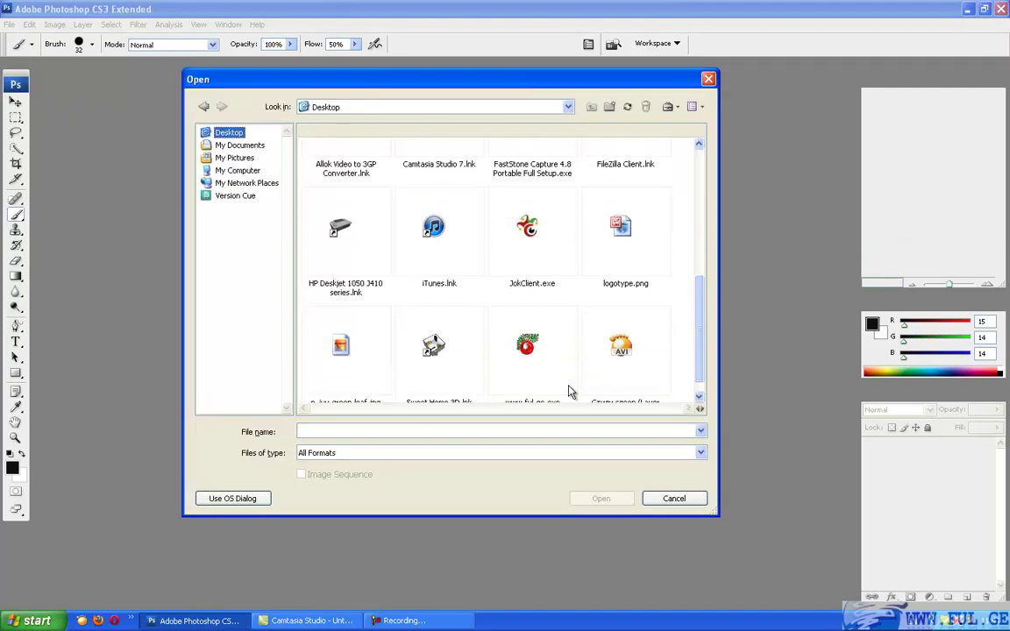
{"action": "double_click", "coordinate": [313, 363]}
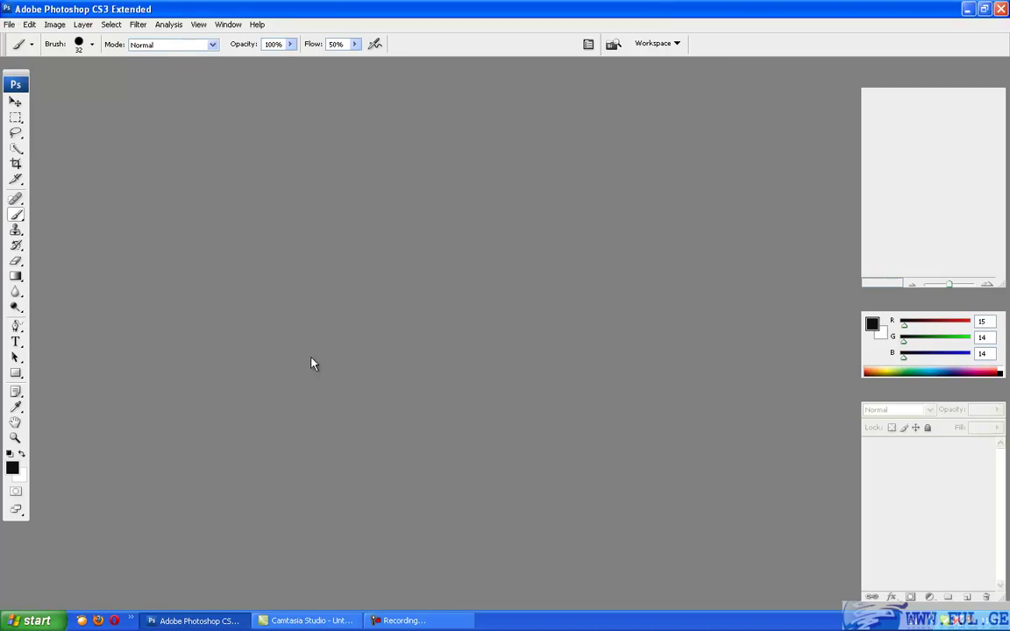
{"action": "left_click_drag", "start_coordinate": [395, 143], "coordinate": [348, 139]}
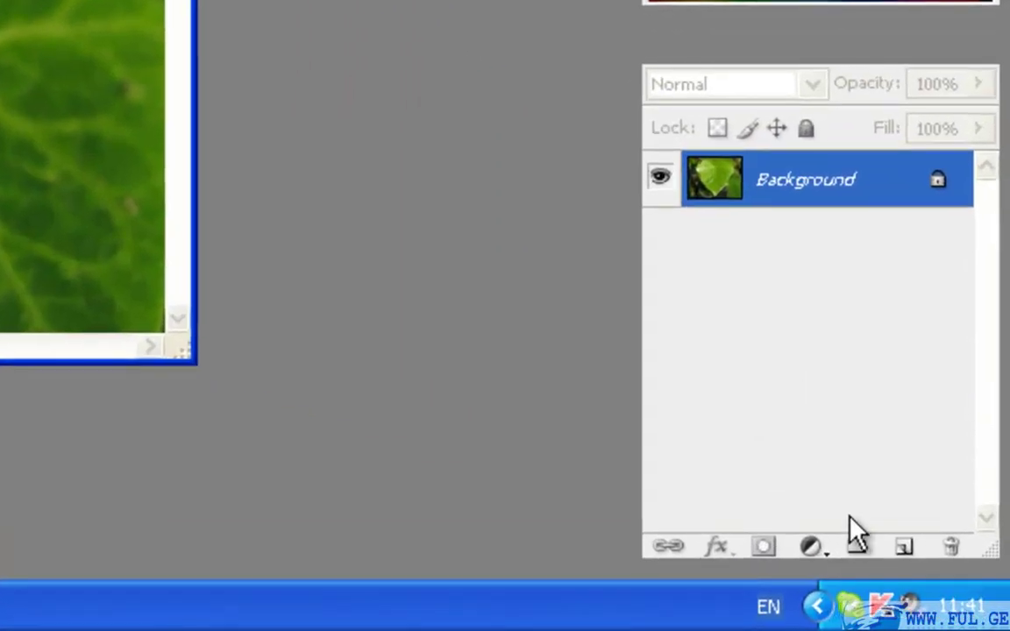
- Add a new empty layer above the background and set the brush to a 26 px round tip with 100% hardness
{"action": "left_click", "coordinate": [901, 548]}
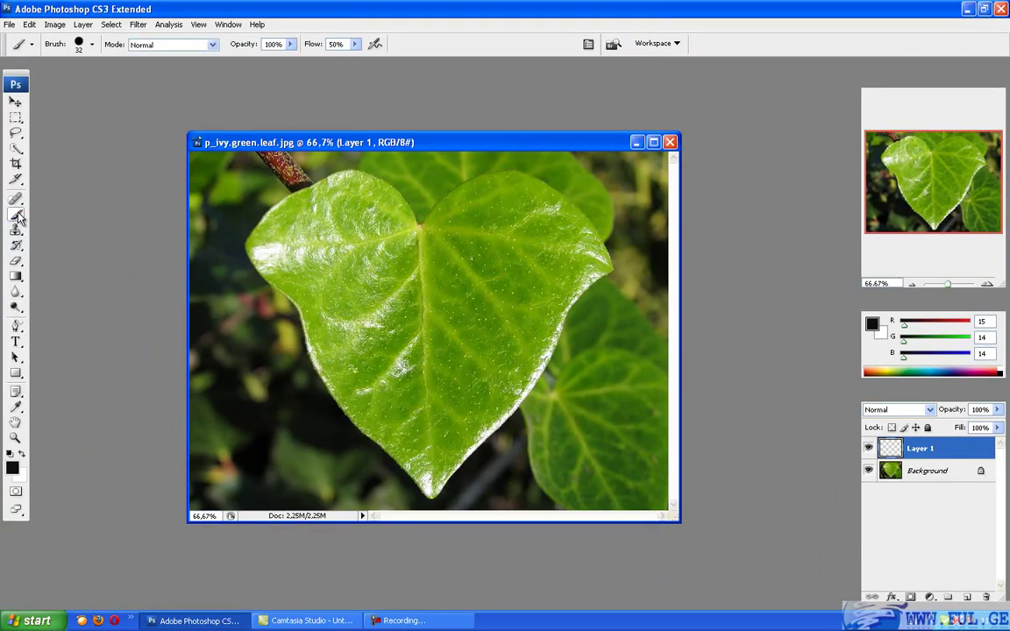
{"action": "left_click", "coordinate": [91, 45]}
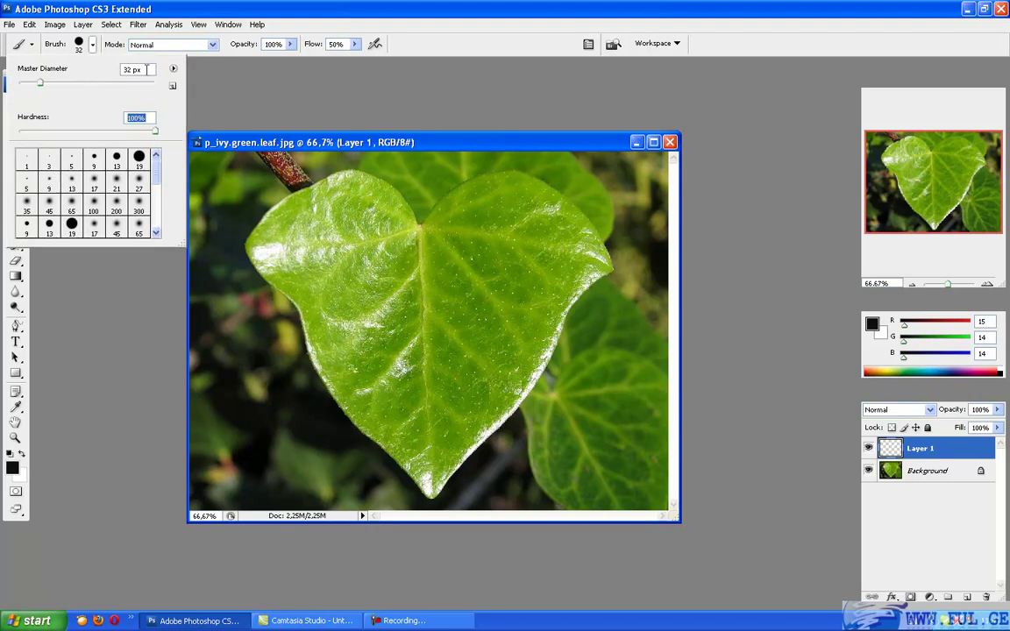
{"action": "left_click", "coordinate": [94, 160]}
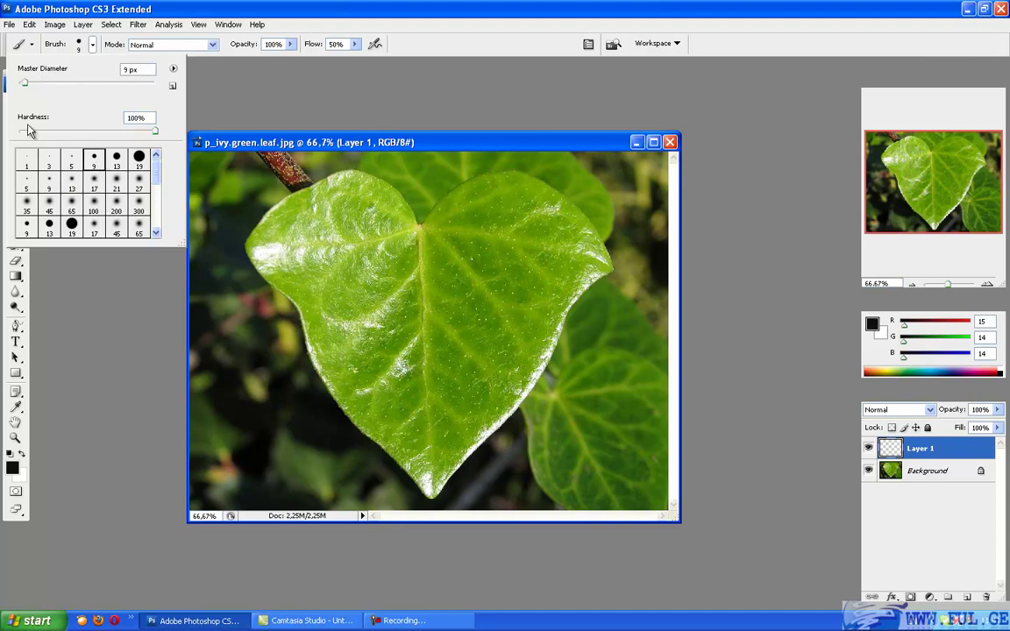
{"action": "left_click_drag", "start_coordinate": [27, 86], "coordinate": [37, 86]}
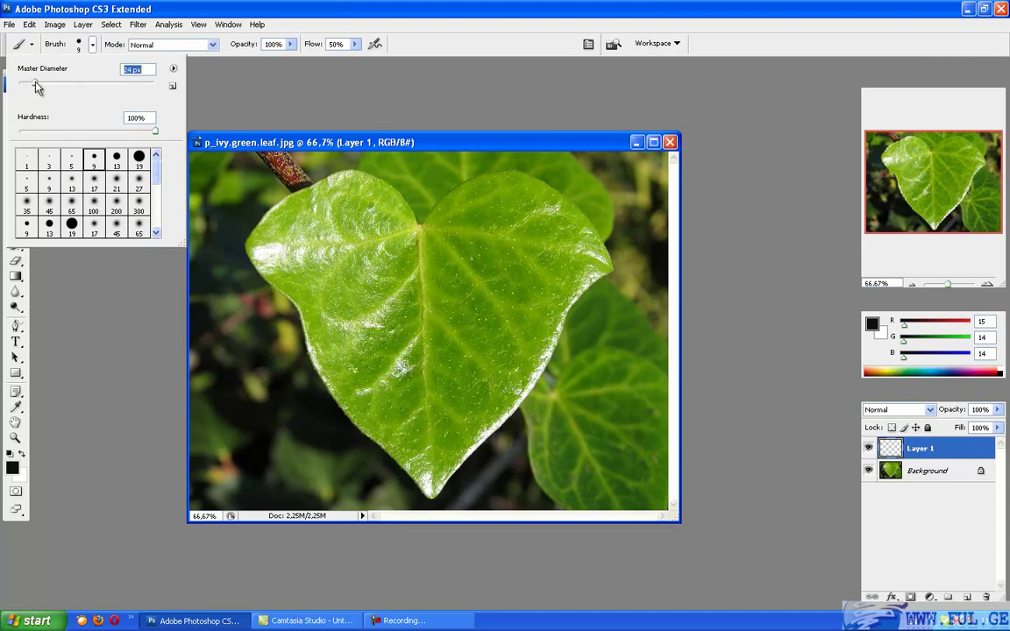
{"action": "left_click", "coordinate": [91, 44]}
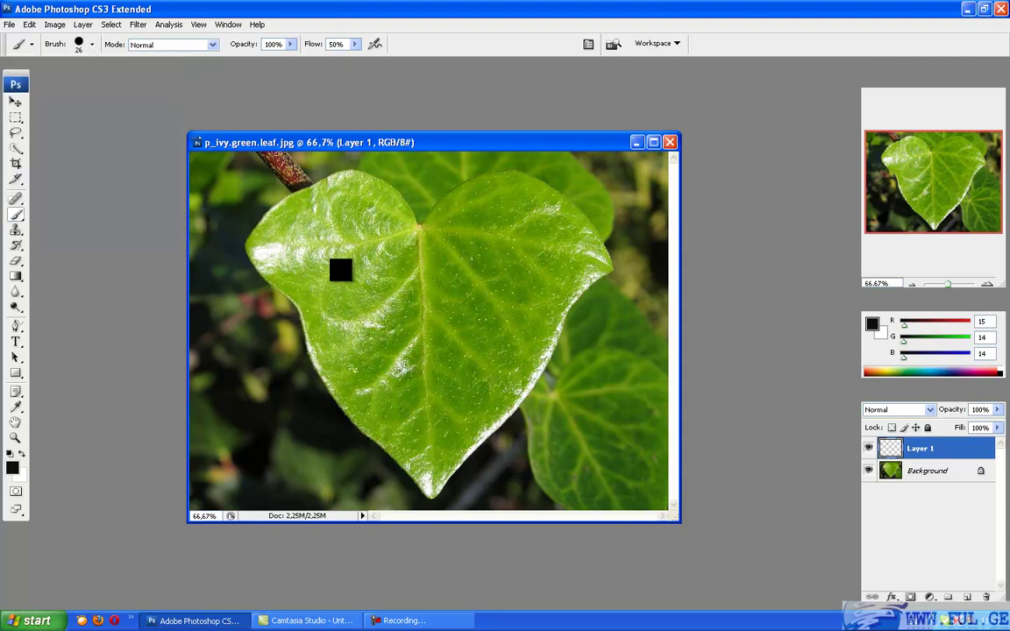
- Paint scattered black dots and short strokes over both halves of the large leaf on the new layer
{"action": "left_click_drag", "start_coordinate": [328, 266], "coordinate": [334, 301]}
{"action": "left_click", "coordinate": [363, 281]}
{"action": "left_click", "coordinate": [373, 279]}
{"action": "left_click", "coordinate": [408, 281]}
{"action": "left_click", "coordinate": [399, 317]}
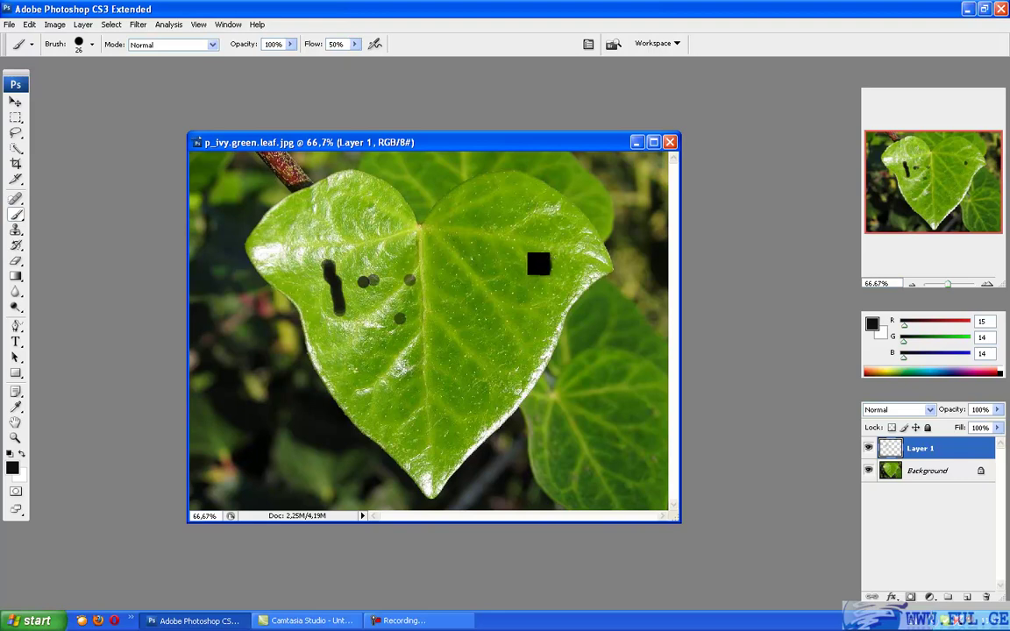
{"action": "left_click", "coordinate": [539, 269]}
{"action": "left_click", "coordinate": [463, 400]}
{"action": "left_click_drag", "start_coordinate": [463, 399], "coordinate": [469, 414]}
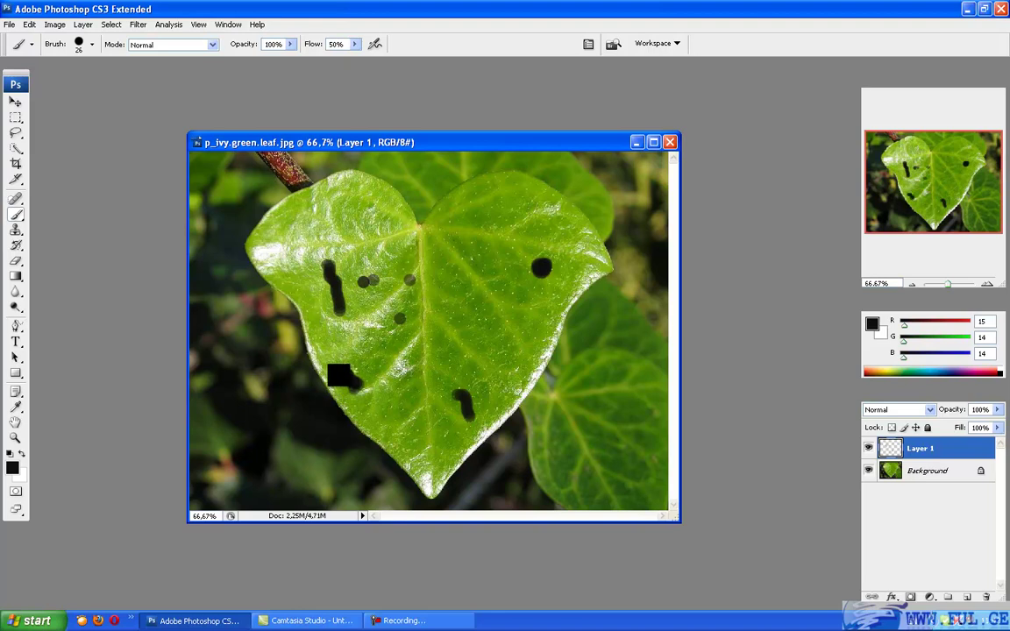
- Distort the painted spots with the Wave filter and set the layer's blend mode to Screen
{"action": "left_click", "coordinate": [138, 24]}
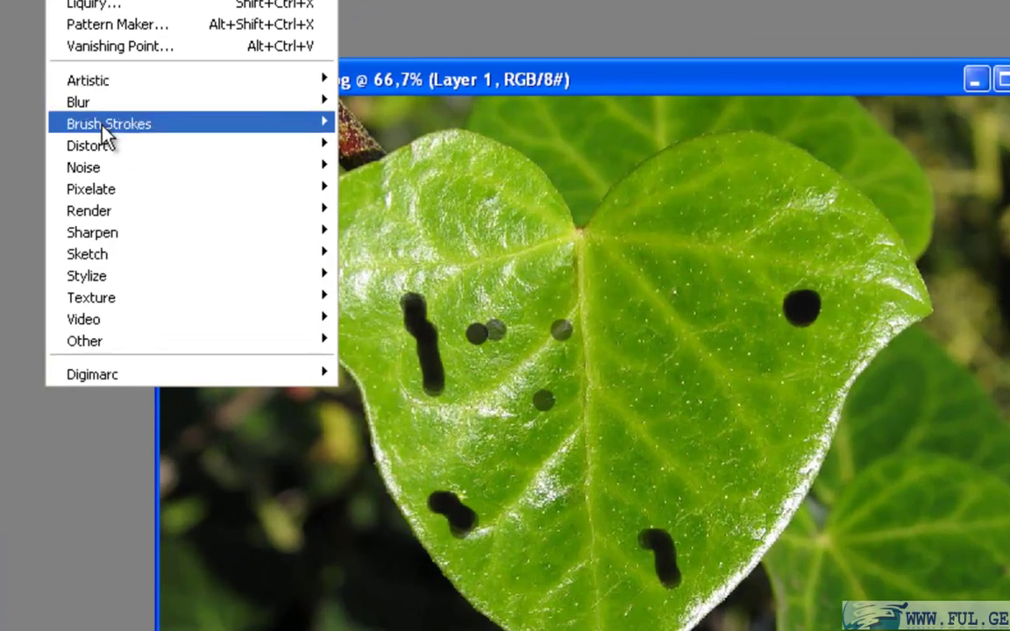
{"action": "mouse_move", "coordinate": [250, 146]}
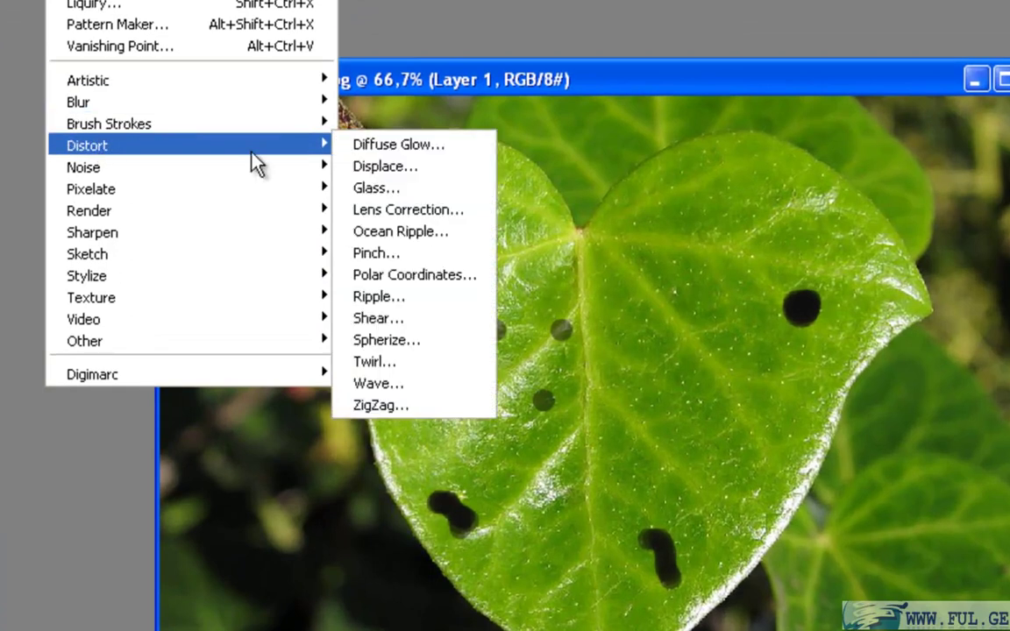
{"action": "left_click", "coordinate": [386, 386]}
{"action": "left_click", "coordinate": [973, 98]}
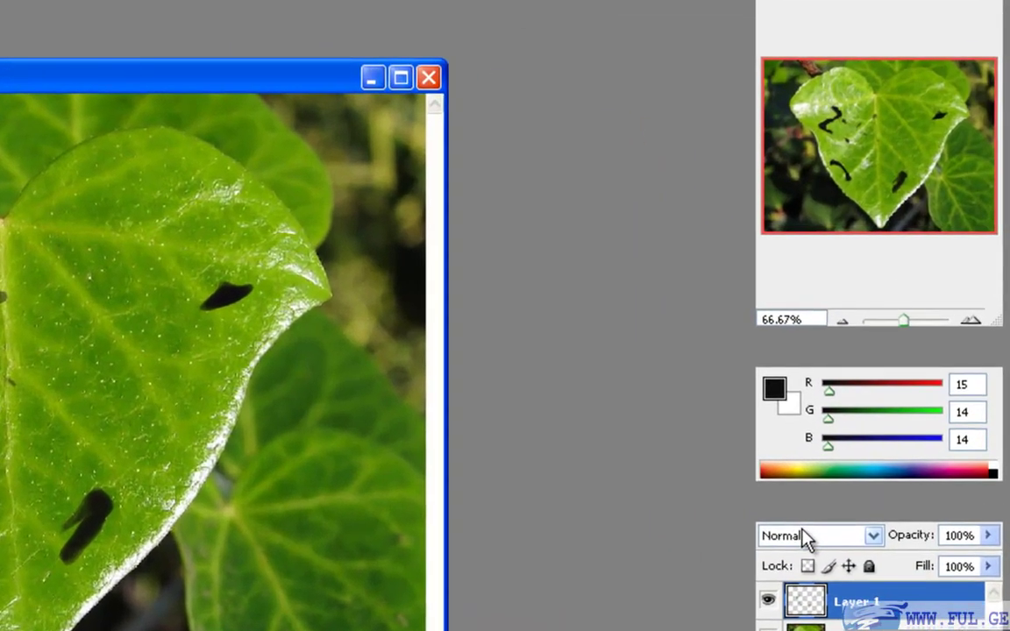
{"action": "left_click", "coordinate": [890, 411]}
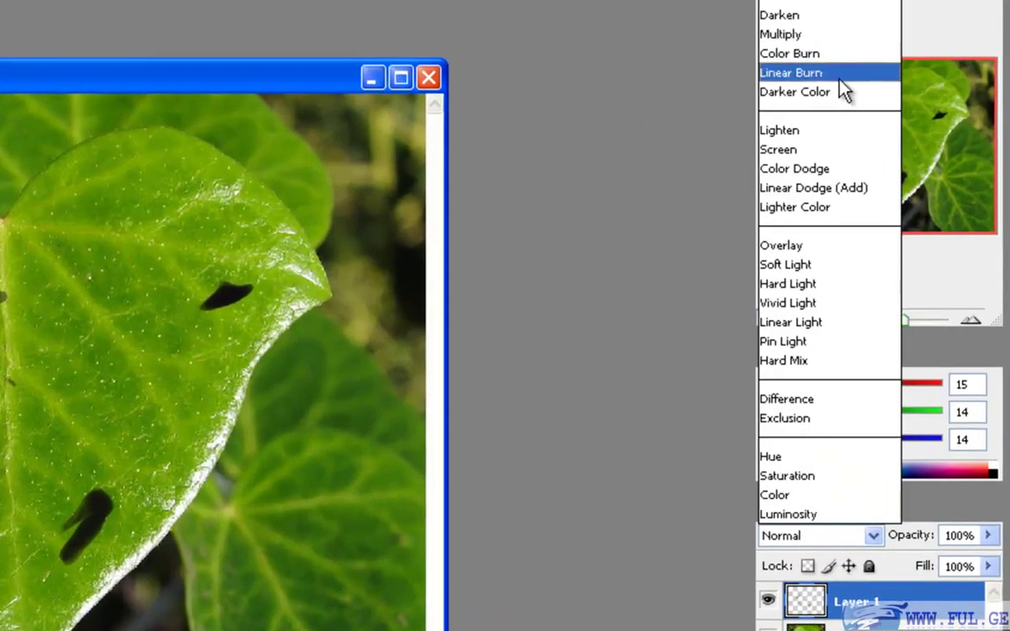
{"action": "left_click", "coordinate": [783, 149]}
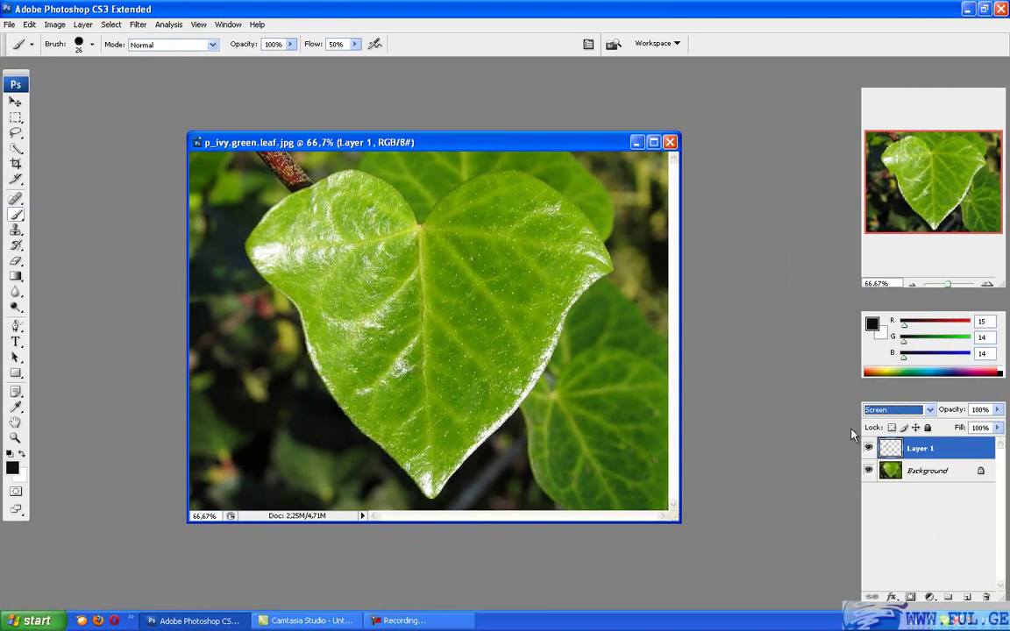
- Add a Multiply drop shadow to the painted layer through its layer style and set the shadow's opacity to 22%
{"action": "double_click", "coordinate": [987, 453]}
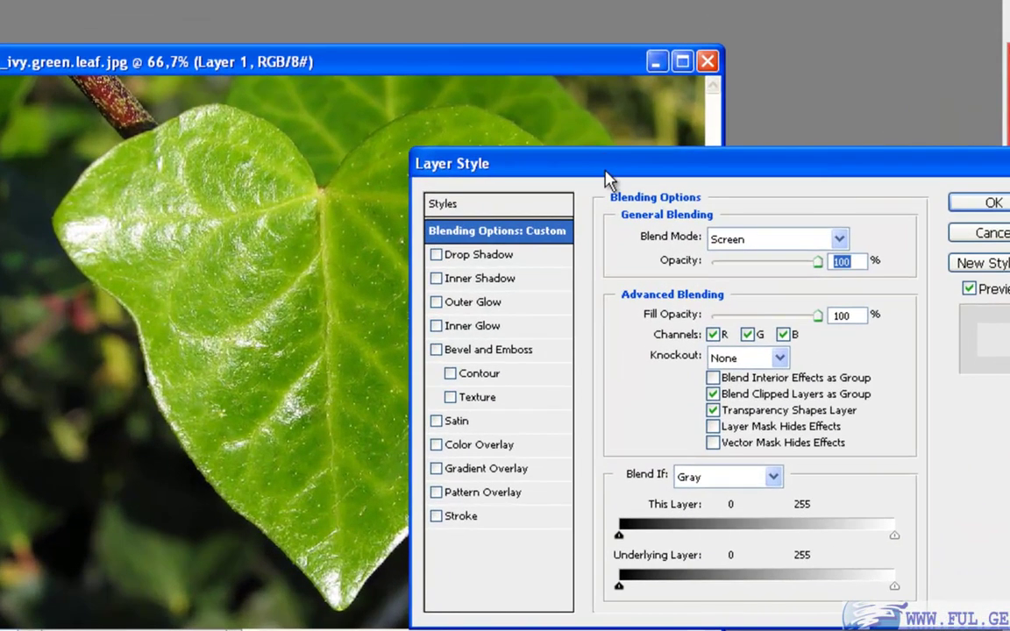
{"action": "left_click_drag", "start_coordinate": [609, 178], "coordinate": [481, 191]}
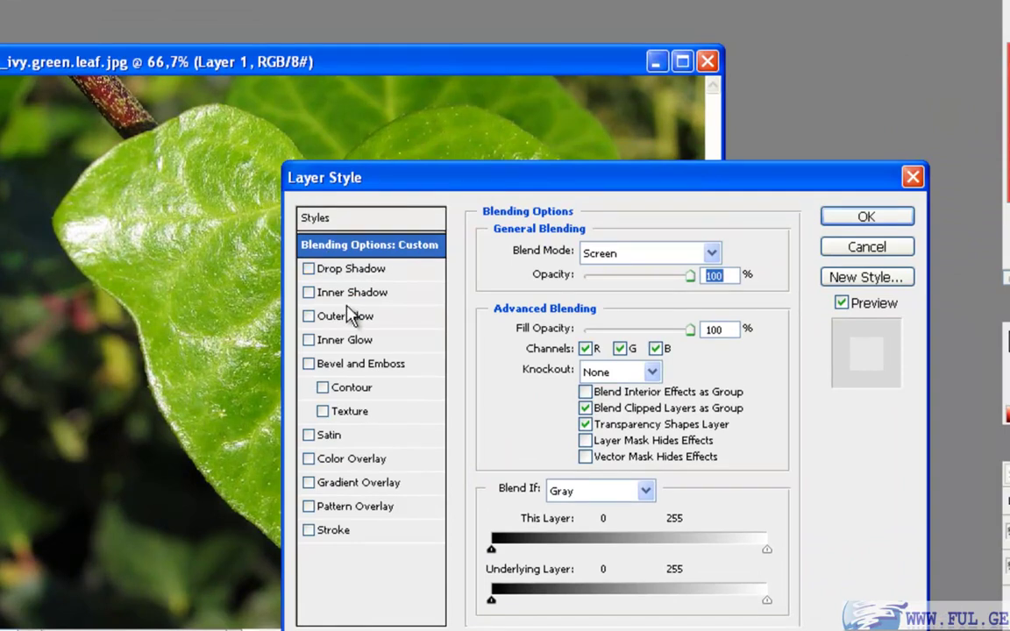
{"action": "left_click", "coordinate": [312, 268]}
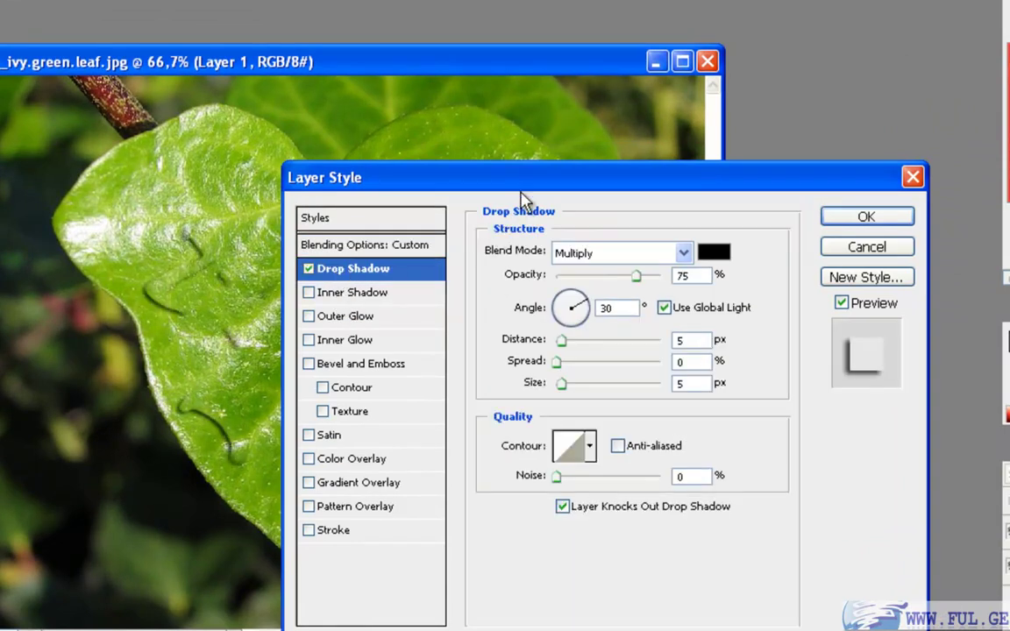
{"action": "left_click_drag", "start_coordinate": [533, 182], "coordinate": [440, 41]}
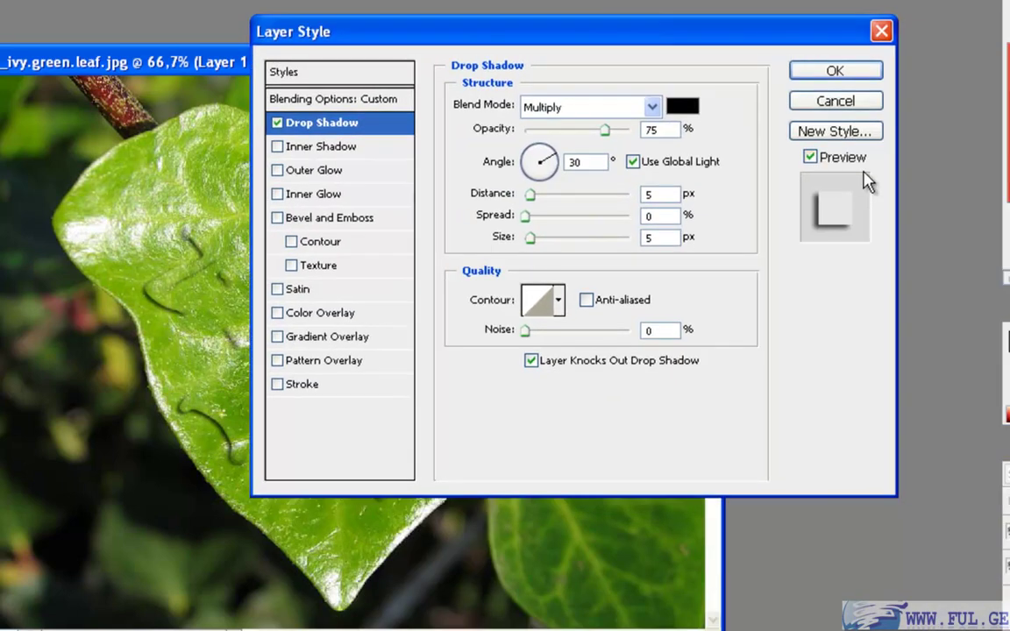
{"action": "left_click", "coordinate": [810, 157]}
{"action": "left_click", "coordinate": [810, 157]}
{"action": "left_click_drag", "start_coordinate": [656, 47], "coordinate": [777, 98]}
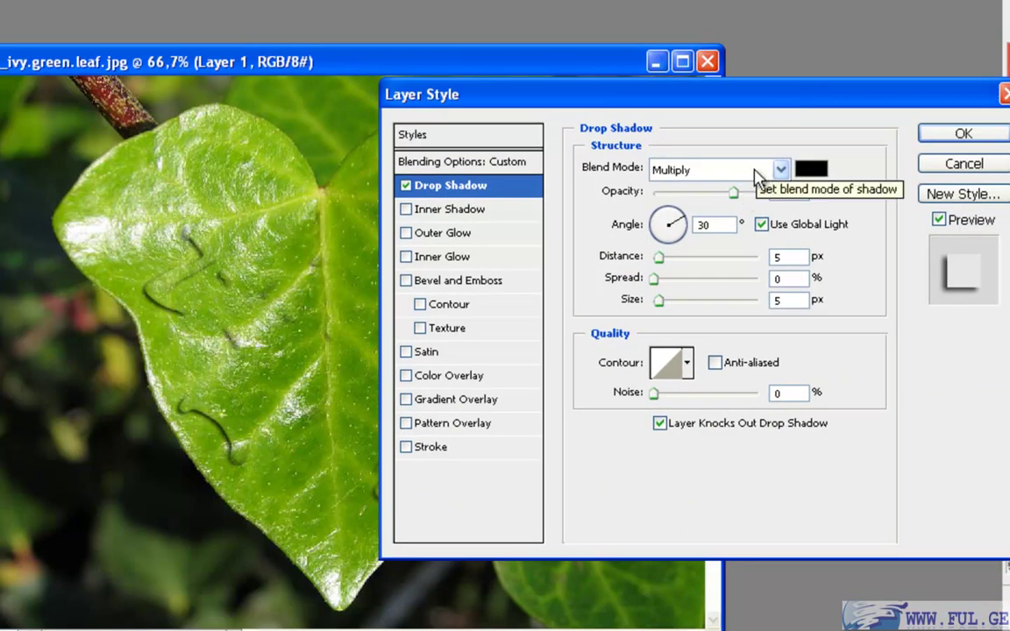
{"action": "left_click_drag", "start_coordinate": [733, 193], "coordinate": [682, 197]}
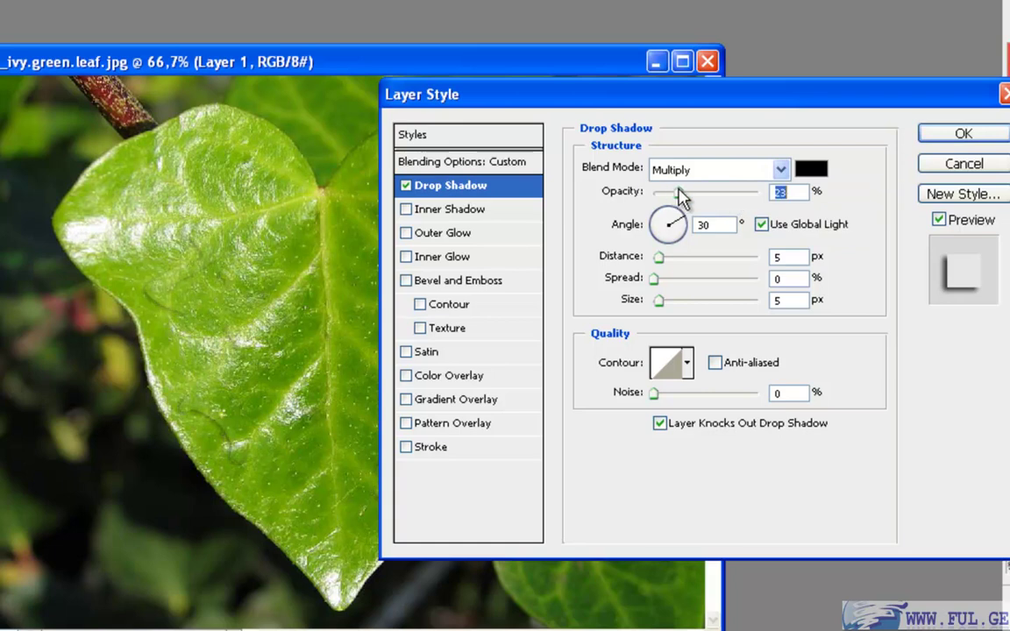
{"action": "left_click_drag", "start_coordinate": [682, 198], "coordinate": [680, 198]}
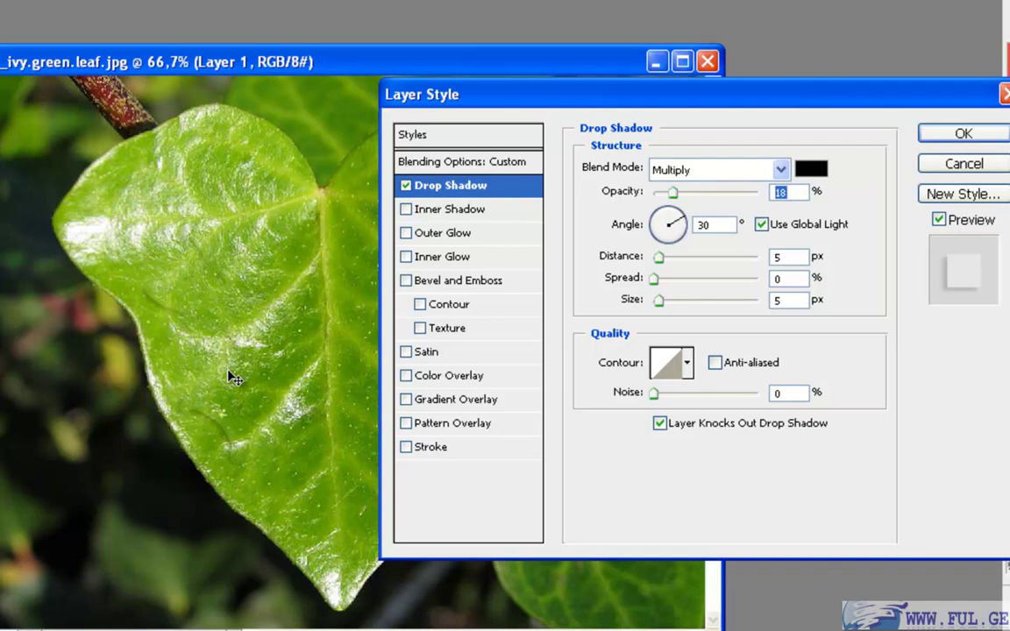
{"action": "left_click_drag", "start_coordinate": [672, 193], "coordinate": [682, 199]}
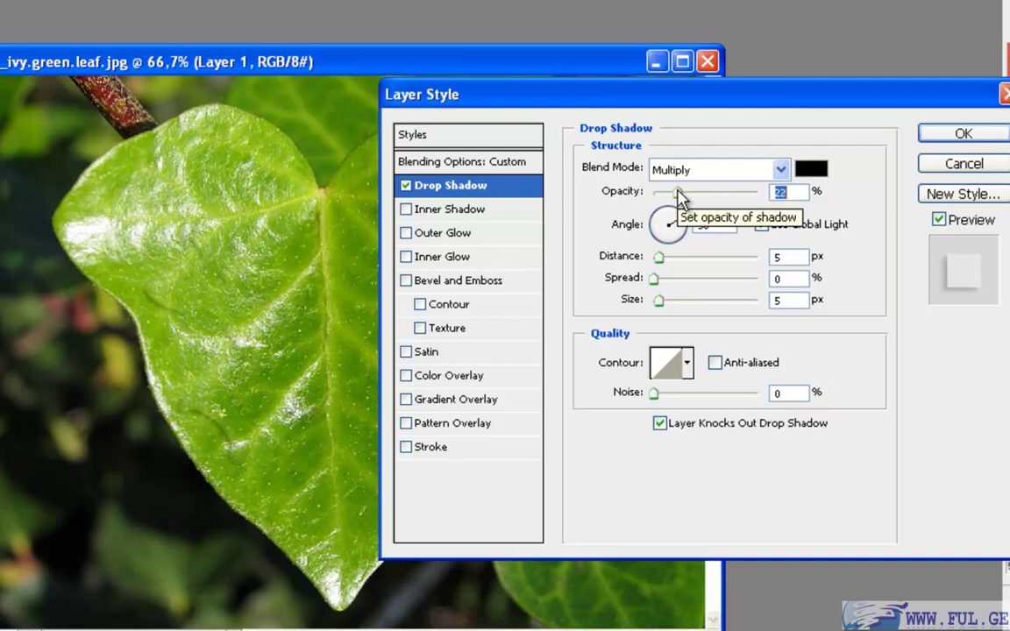
- Give the drop shadow the rounded single-peak contour and turn on anti-aliasing for it
{"action": "left_click", "coordinate": [688, 367]}
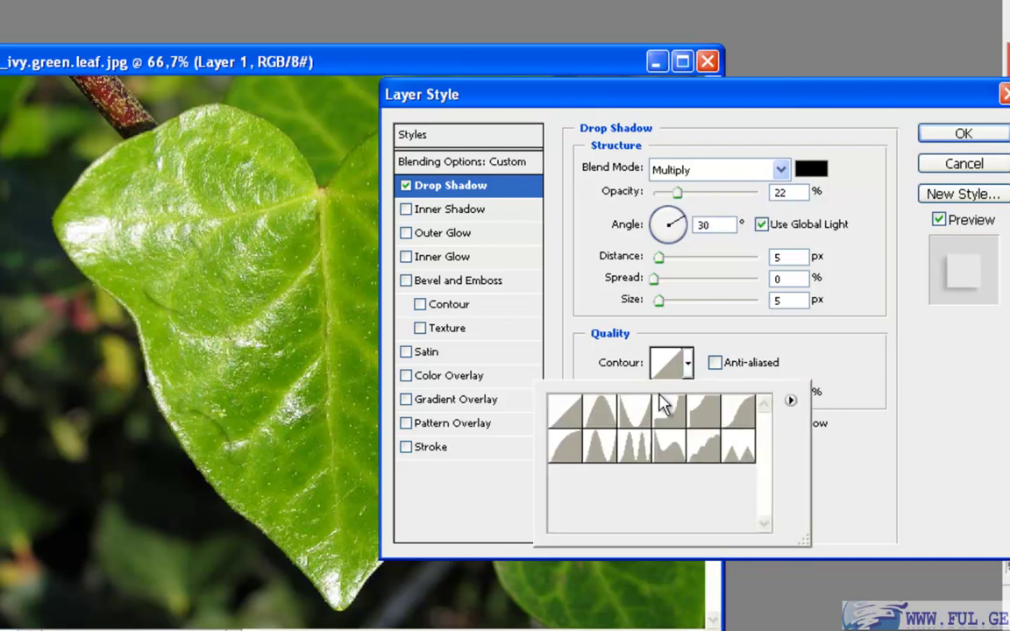
{"action": "left_click", "coordinate": [595, 422]}
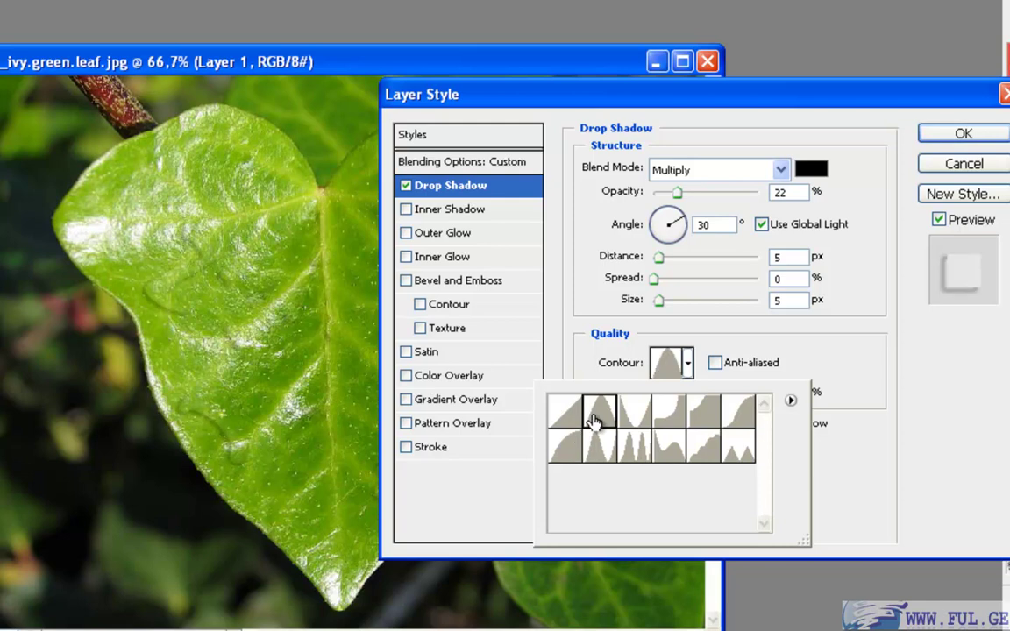
{"action": "left_click", "coordinate": [690, 364]}
{"action": "left_click", "coordinate": [716, 362]}
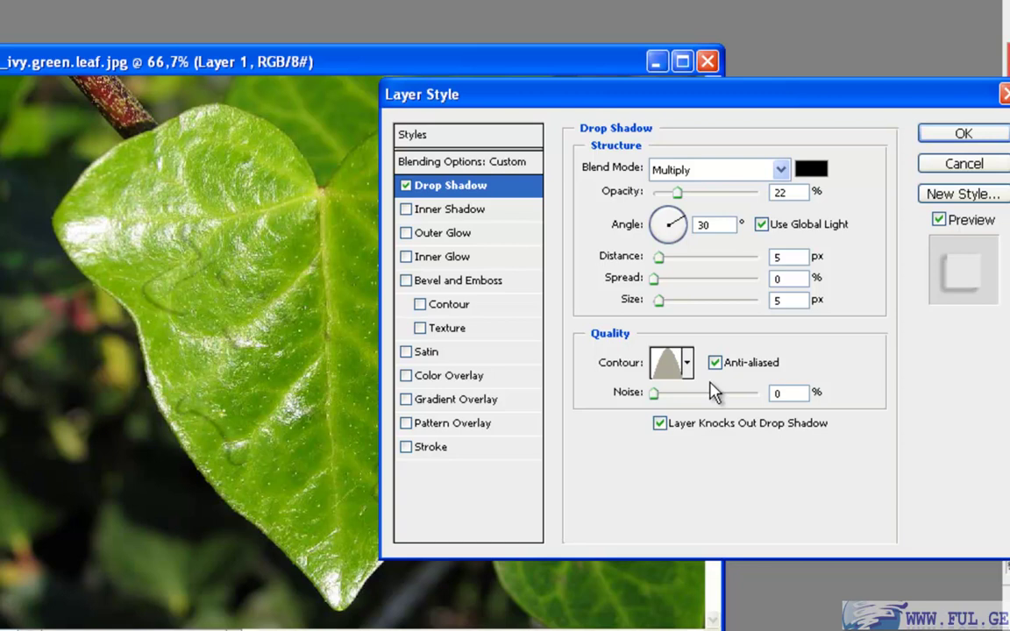
- Add an inner shadow to the painted layer and set its opacity to 18%
{"action": "left_click", "coordinate": [439, 210]}
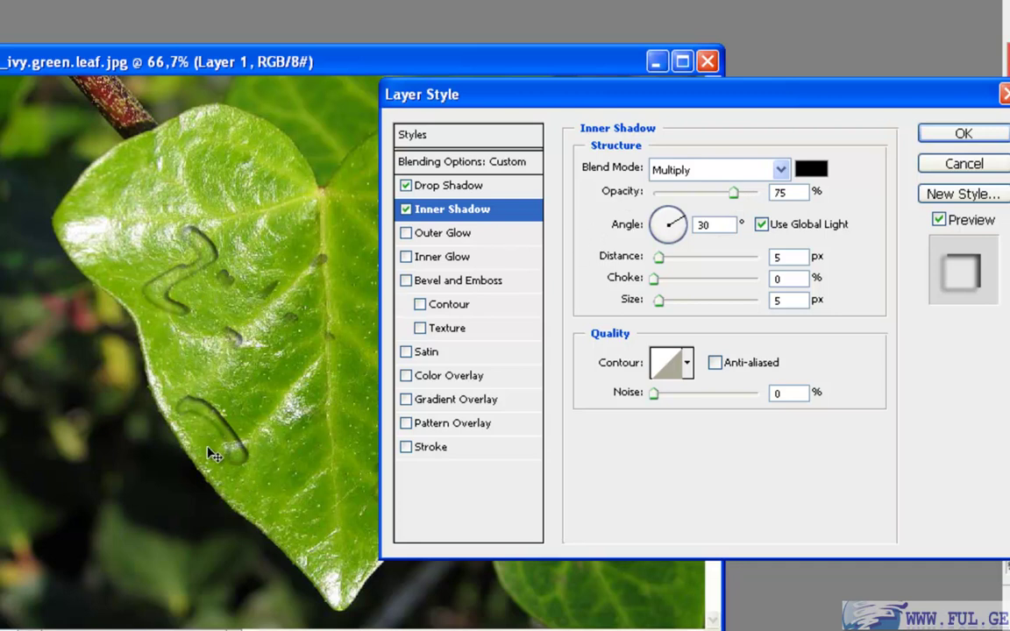
{"action": "left_click_drag", "start_coordinate": [733, 194], "coordinate": [677, 200]}
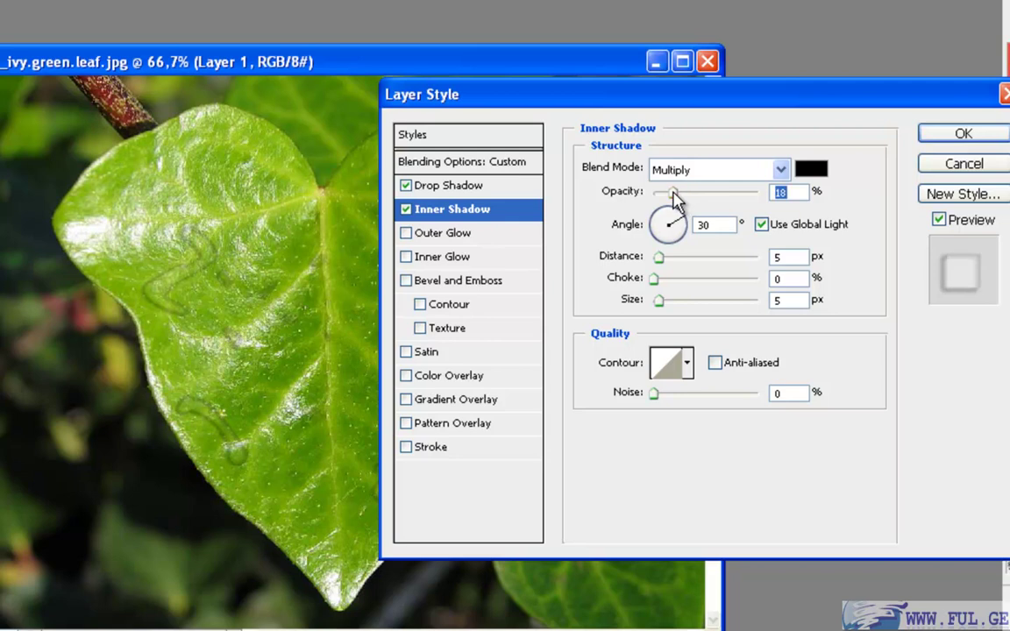
- Add an inner glow in near-black colour 070707 and set its blend mode to Multiply
{"action": "left_click", "coordinate": [439, 262]}
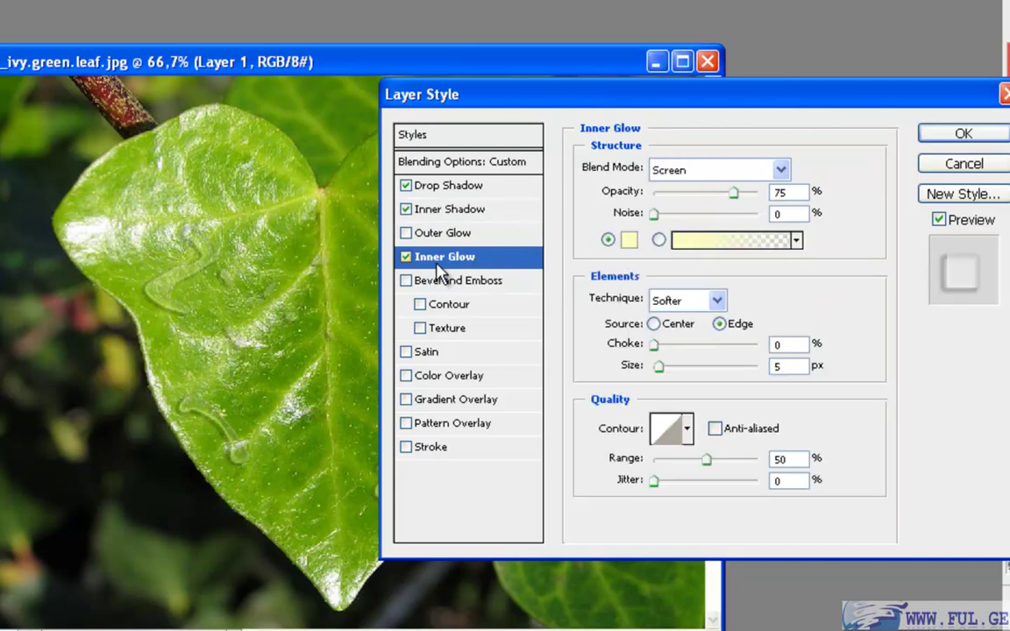
{"action": "left_click", "coordinate": [629, 240]}
{"action": "left_click", "coordinate": [182, 347]}
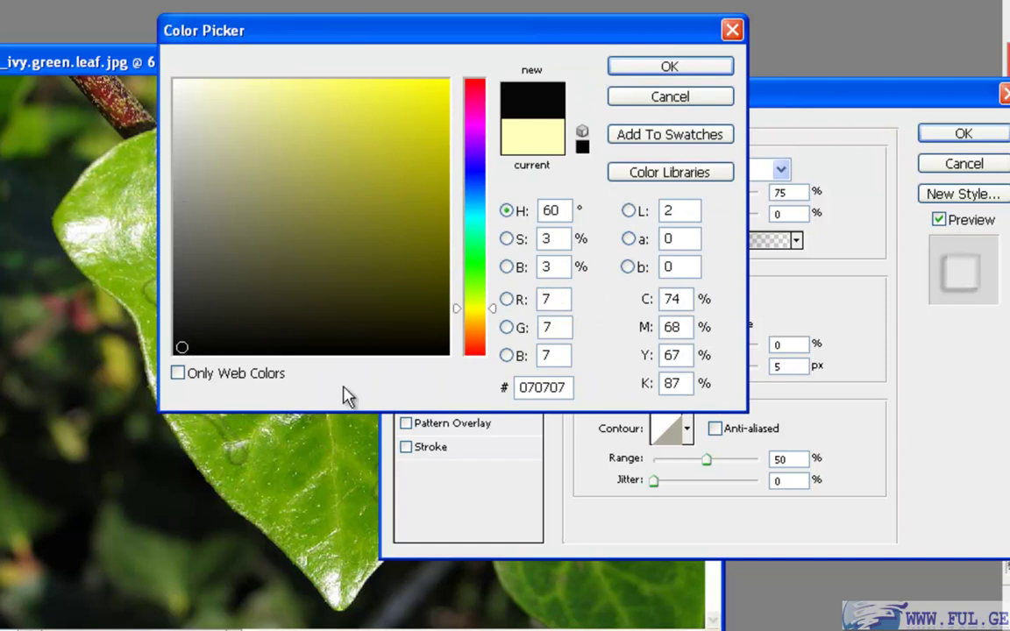
{"action": "left_click", "coordinate": [633, 70]}
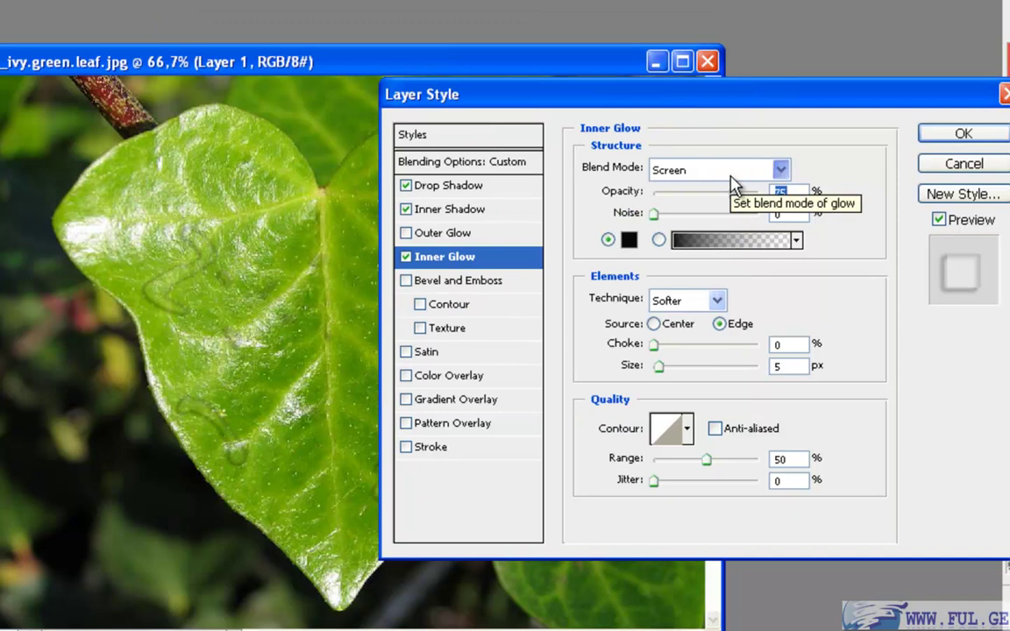
{"action": "left_click", "coordinate": [732, 176]}
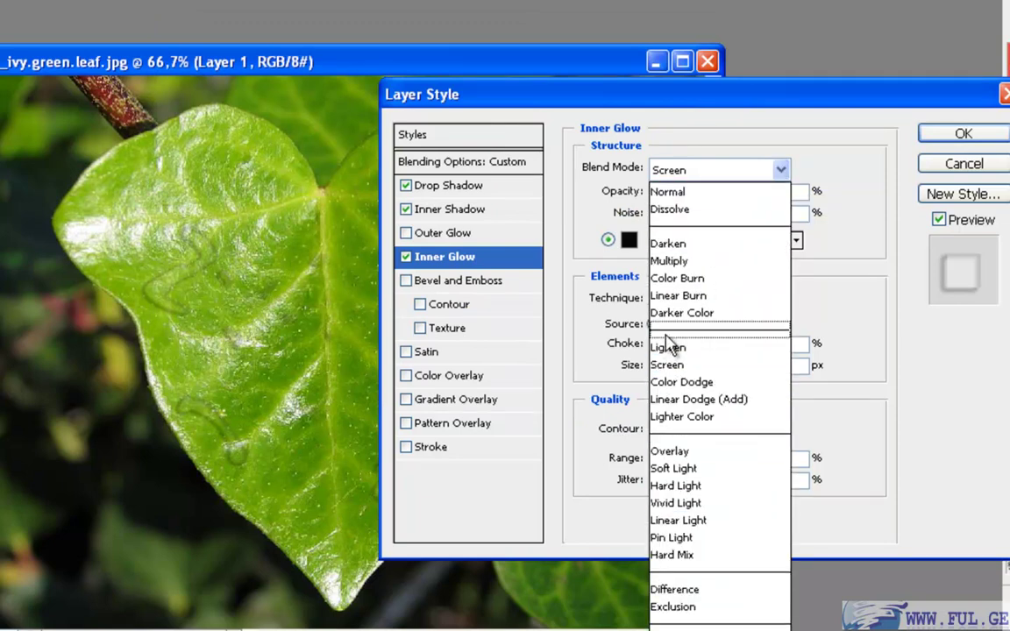
{"action": "left_click", "coordinate": [675, 261]}
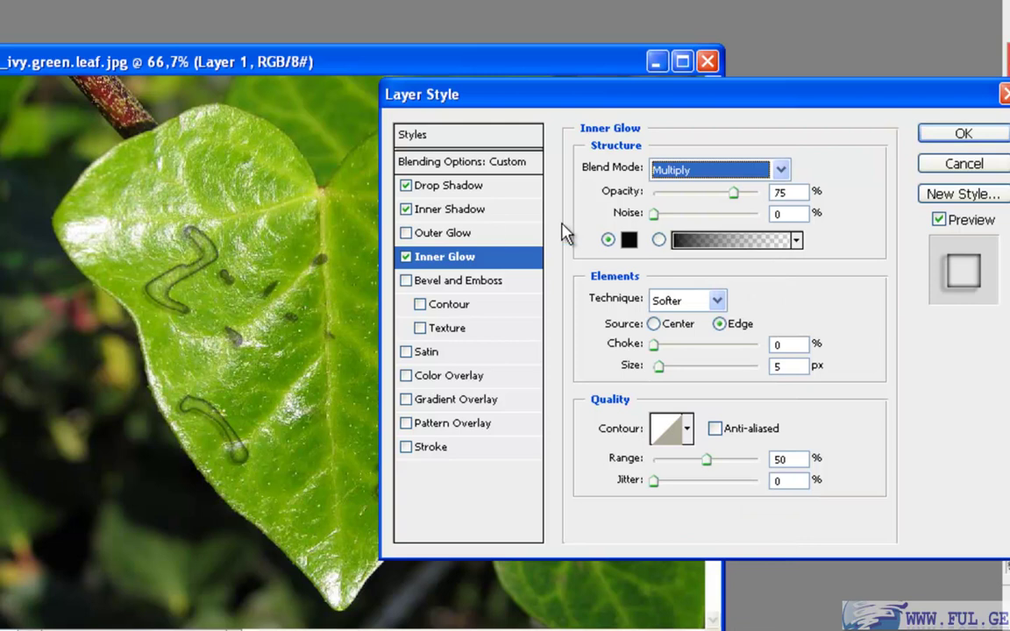
- Set the inner glow's opacity to 23% and add a smooth inner bevel with 73% depth and 13 px size
{"action": "mouse_move", "coordinate": [733, 193]}
{"action": "left_mouse_down"}
{"action": "mouse_move", "coordinate": [656, 202]}
{"action": "mouse_move", "coordinate": [682, 202]}
{"action": "left_mouse_up"}
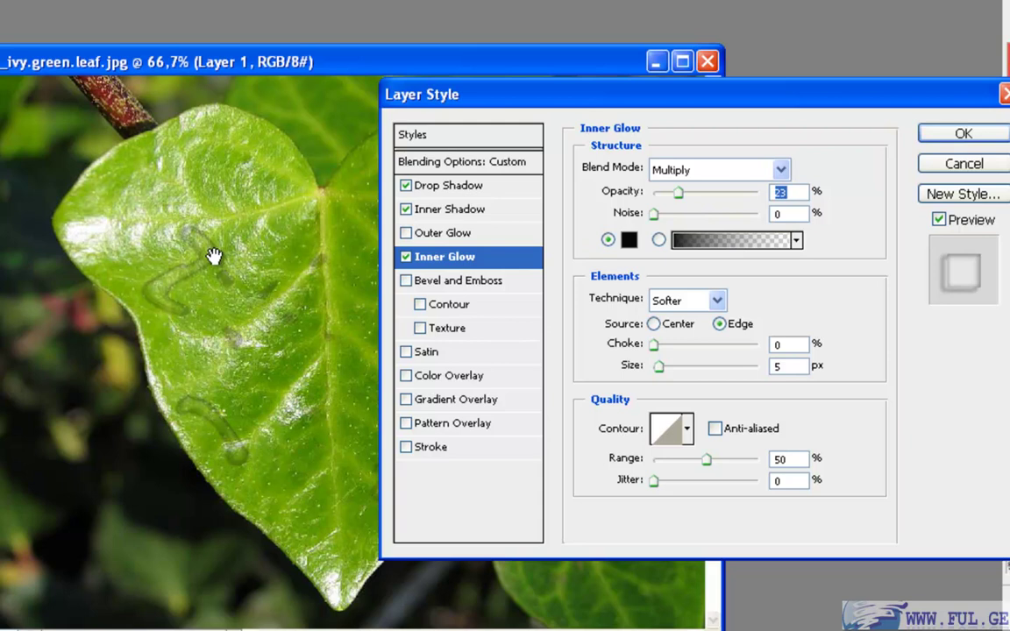
{"action": "left_click", "coordinate": [480, 286]}
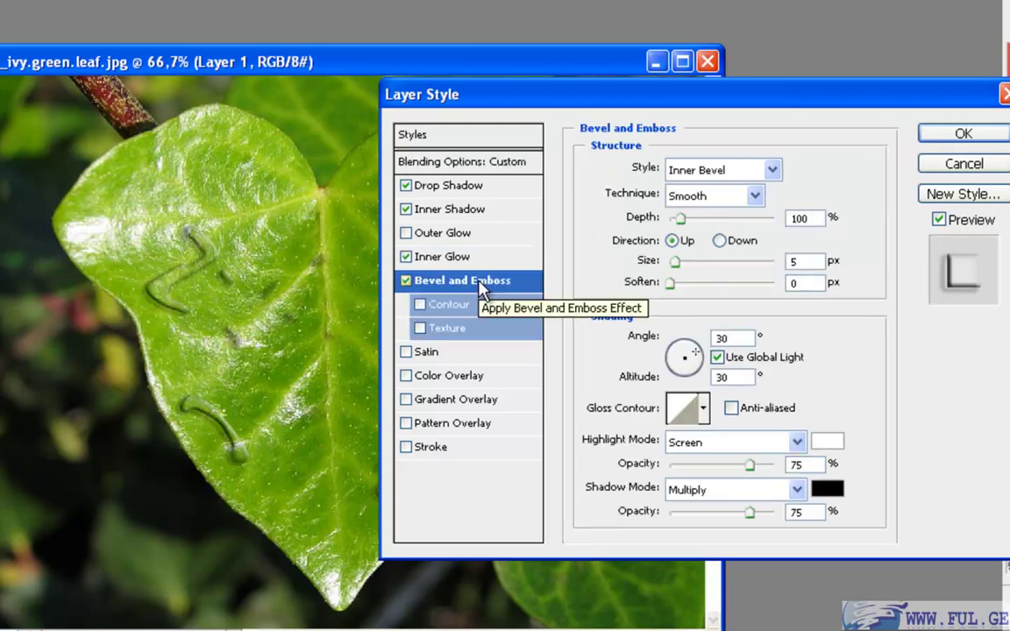
{"action": "double_click", "coordinate": [794, 219]}
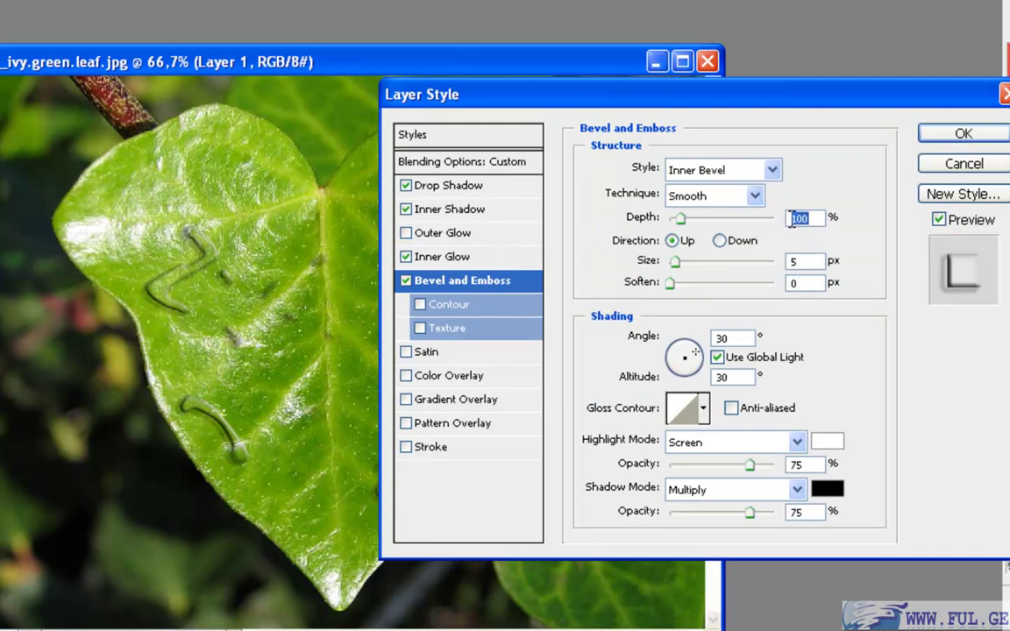
{"action": "type", "text": "73"}
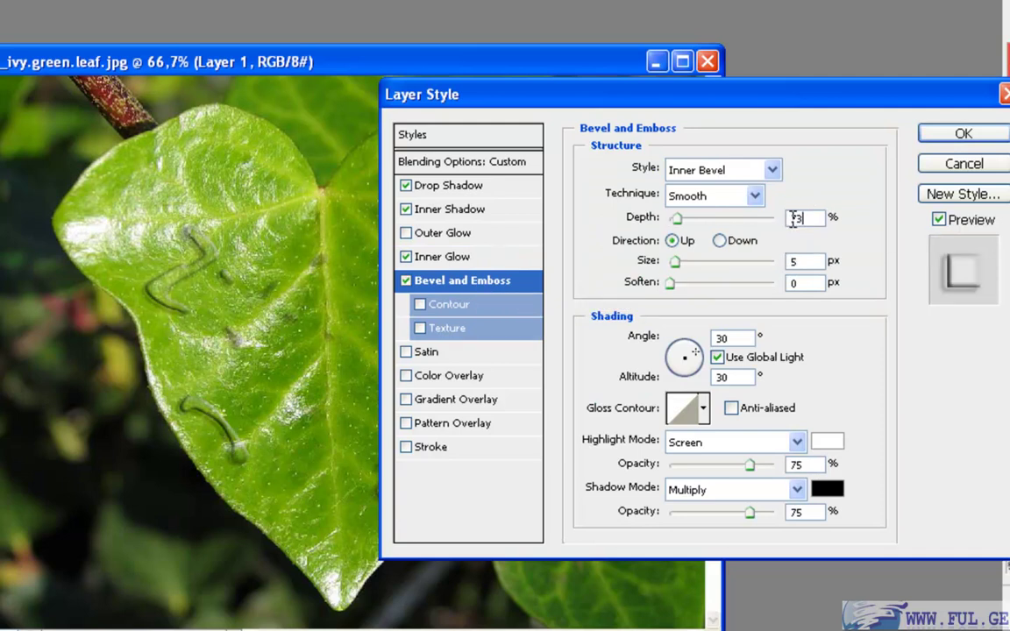
{"action": "double_click", "coordinate": [800, 261]}
{"action": "type", "text": "13"}
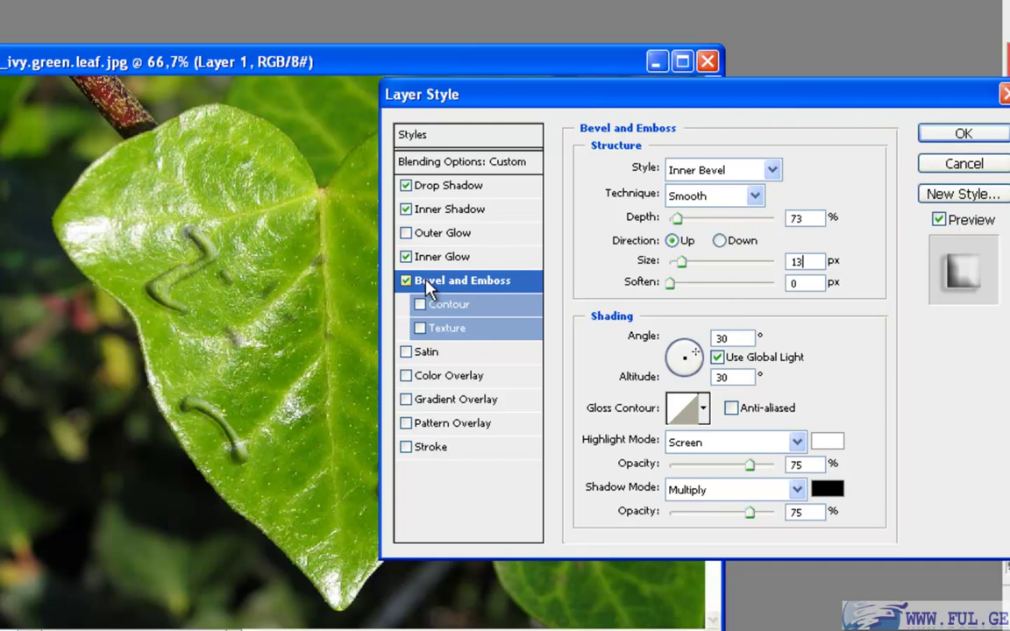
- Set the bevel's shadow to 100% opacity, near-white colour fffefe and Lighten blend mode
{"action": "left_click_drag", "start_coordinate": [751, 515], "coordinate": [833, 522]}
{"action": "left_click", "coordinate": [828, 490]}
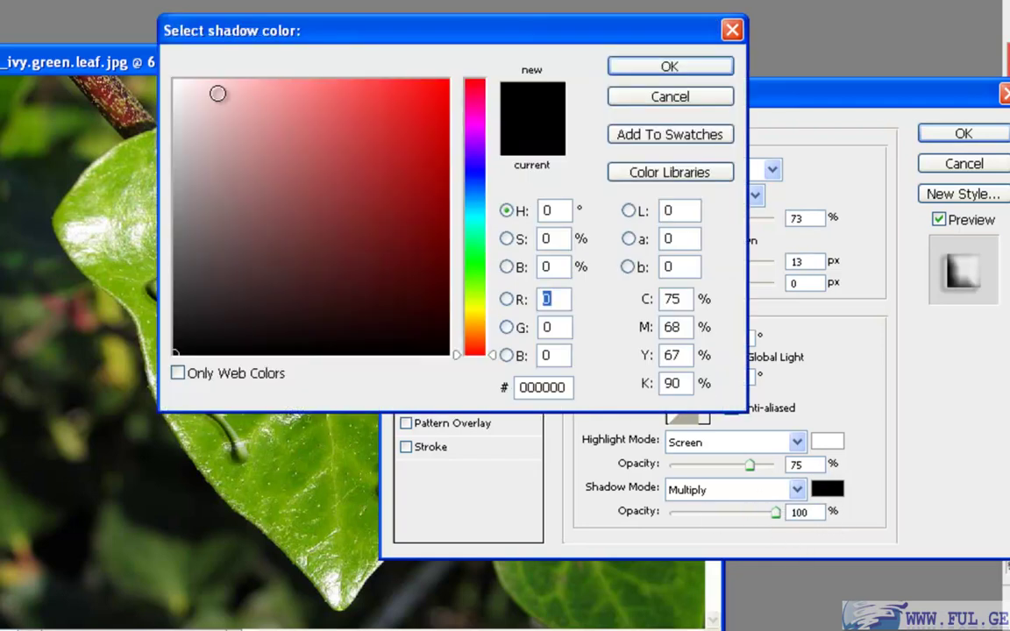
{"action": "left_click", "coordinate": [174, 81]}
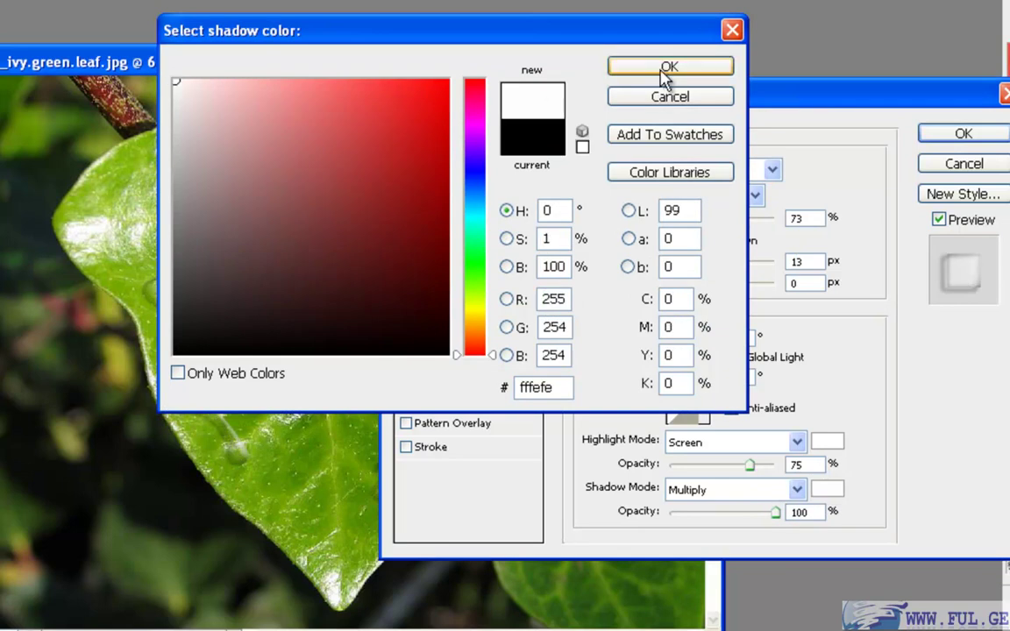
{"action": "left_click", "coordinate": [667, 70]}
{"action": "left_click", "coordinate": [775, 496]}
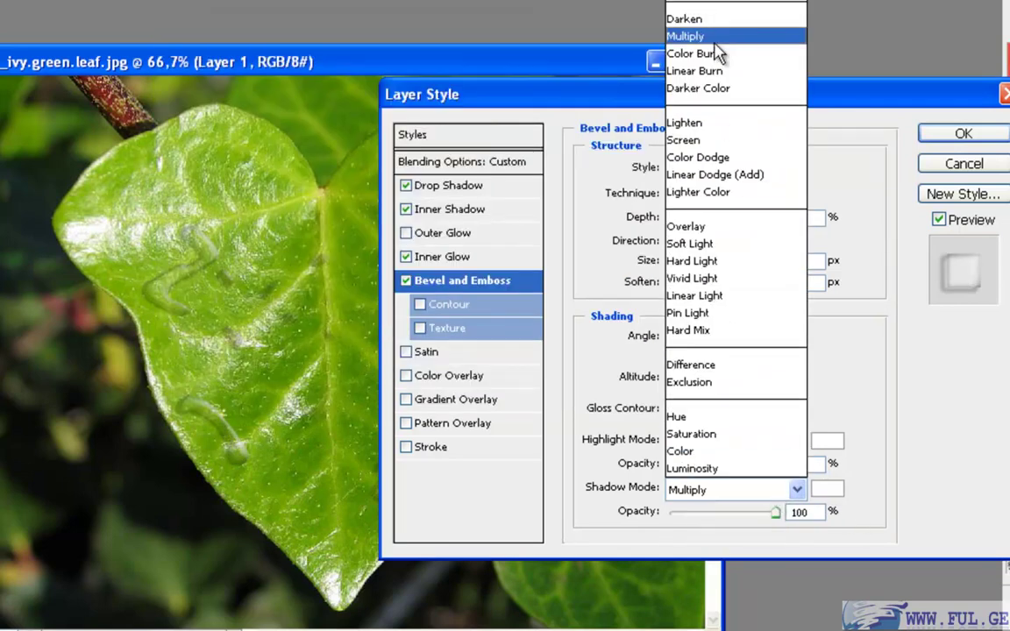
{"action": "left_click", "coordinate": [718, 122]}
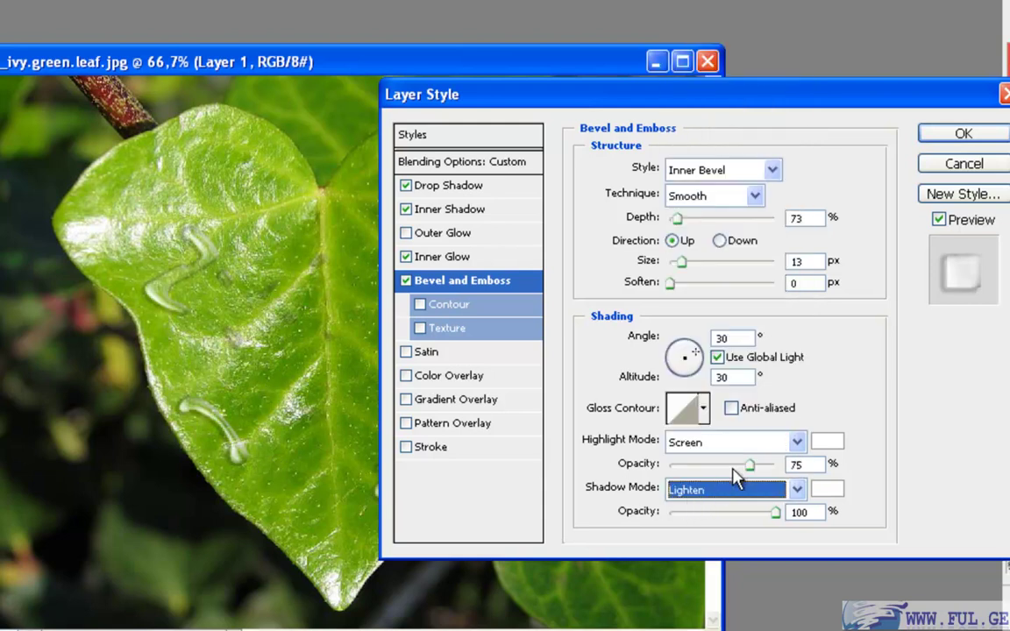
- Set the bevel's highlight opacity to 77% and its shadow opacity to about 73%, and apply the layer style
{"action": "left_click_drag", "start_coordinate": [752, 466], "coordinate": [720, 466]}
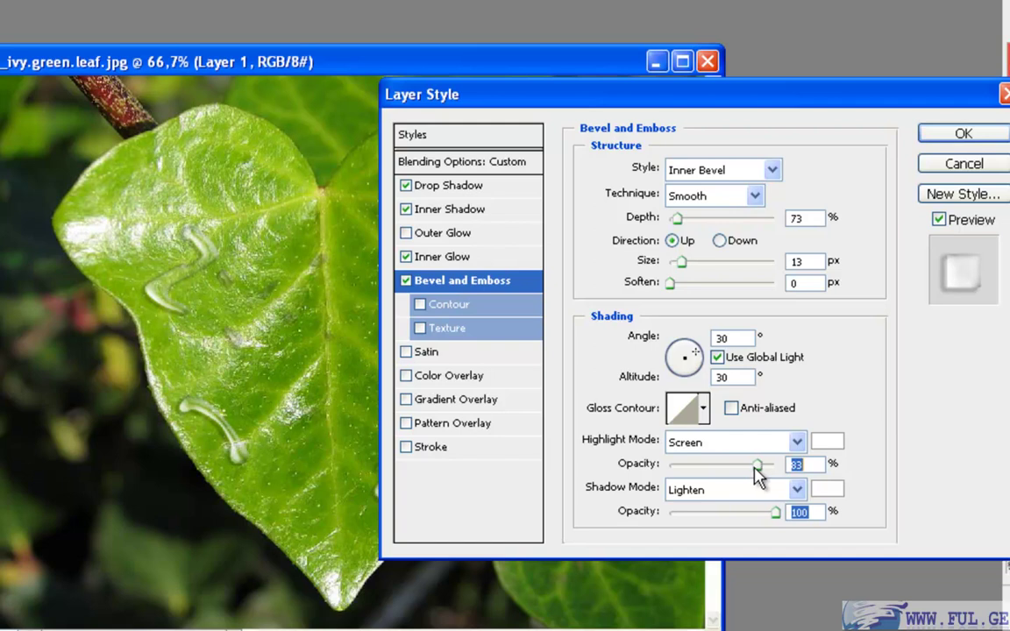
{"action": "left_click_drag", "start_coordinate": [768, 518], "coordinate": [735, 518]}
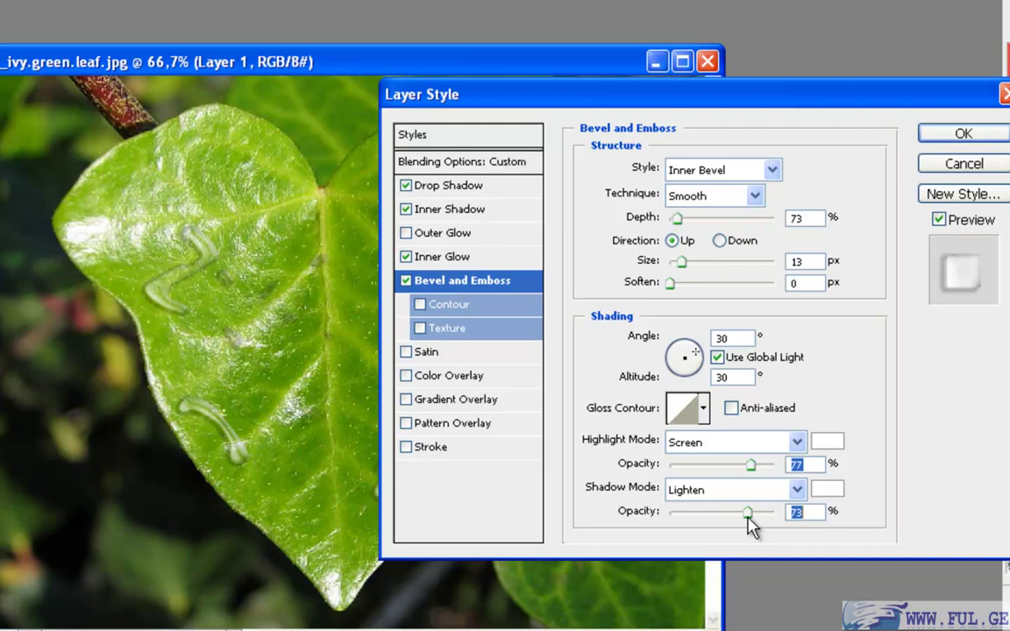
{"action": "left_click", "coordinate": [937, 134]}
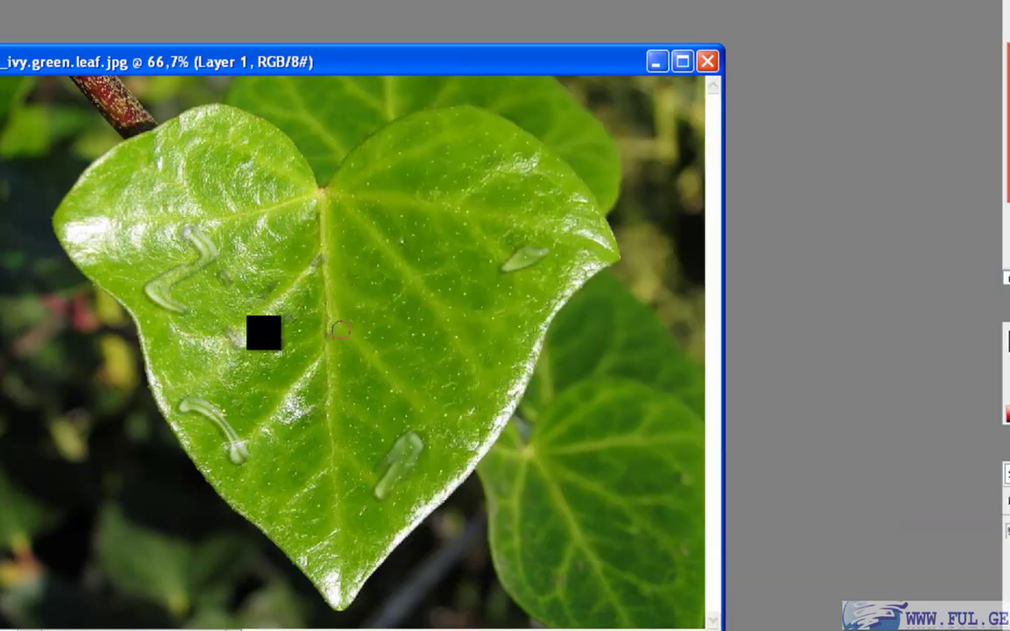
- Paint small water drops on the leaf's right half, beside the central vein, on the upper-left lobe and across the tip
{"action": "left_click_drag", "start_coordinate": [406, 220], "coordinate": [412, 273]}
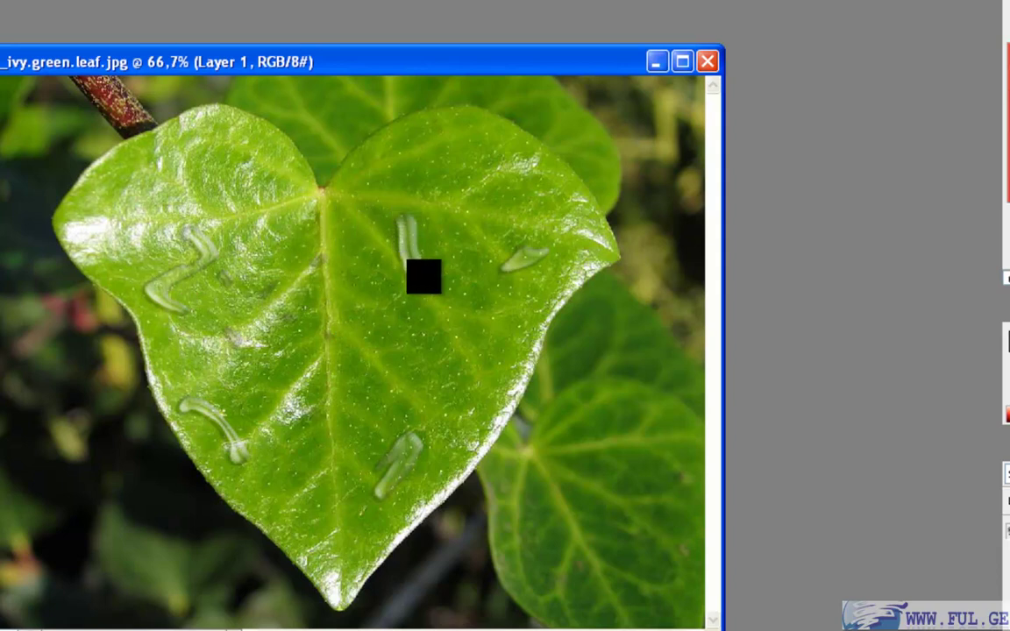
{"action": "left_click", "coordinate": [318, 386]}
{"action": "mouse_move", "coordinate": [191, 140]}
{"action": "left_mouse_down"}
{"action": "mouse_move", "coordinate": [221, 150]}
{"action": "mouse_move", "coordinate": [194, 151]}
{"action": "mouse_move", "coordinate": [201, 144]}
{"action": "left_mouse_up"}
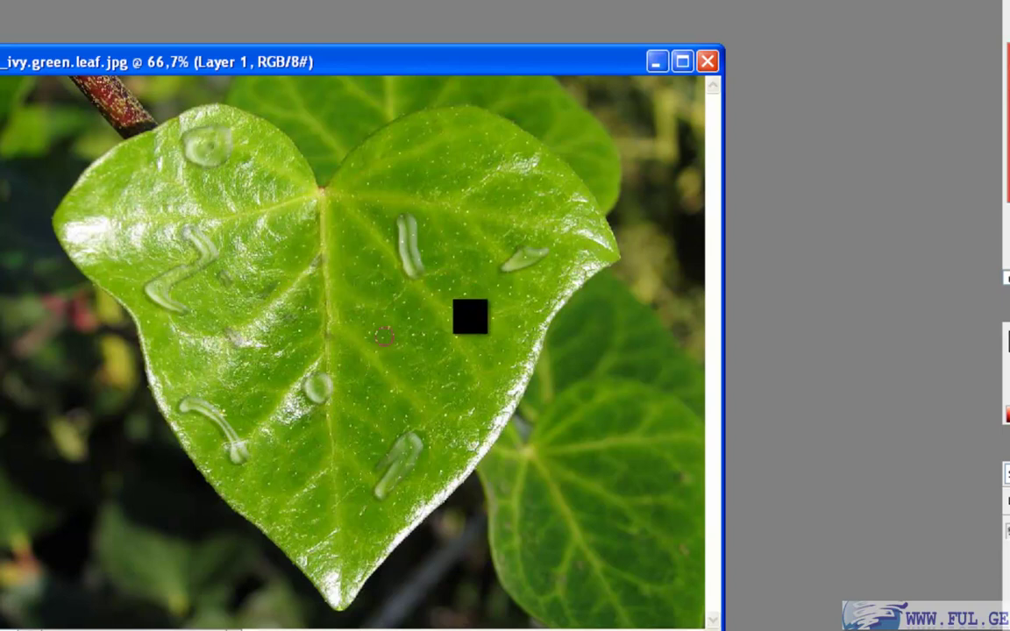
{"action": "mouse_move", "coordinate": [307, 553]}
{"action": "left_mouse_down"}
{"action": "mouse_move", "coordinate": [373, 551]}
{"action": "mouse_move", "coordinate": [308, 550]}
{"action": "mouse_move", "coordinate": [340, 572]}
{"action": "left_mouse_up"}
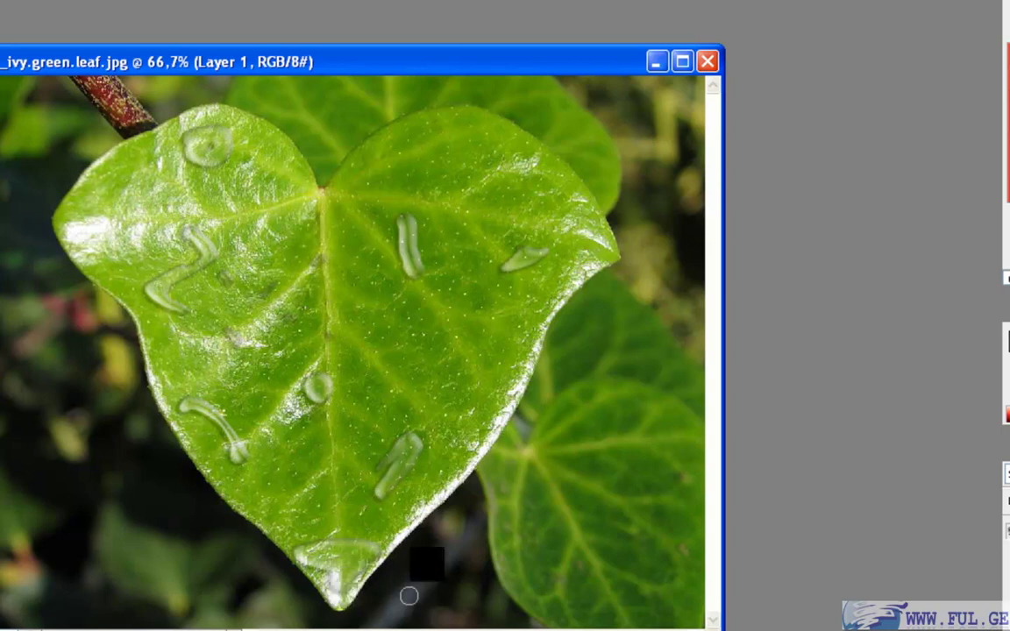
- Paint long water trails: one winding down to the leaf tip, one to the lower-right edge, and one along the left vein
{"action": "mouse_move", "coordinate": [345, 162]}
{"action": "left_mouse_down"}
{"action": "mouse_move", "coordinate": [348, 264]}
{"action": "mouse_move", "coordinate": [394, 350]}
{"action": "mouse_move", "coordinate": [361, 436]}
{"action": "mouse_move", "coordinate": [302, 498]}
{"action": "mouse_move", "coordinate": [305, 529]}
{"action": "left_mouse_up"}
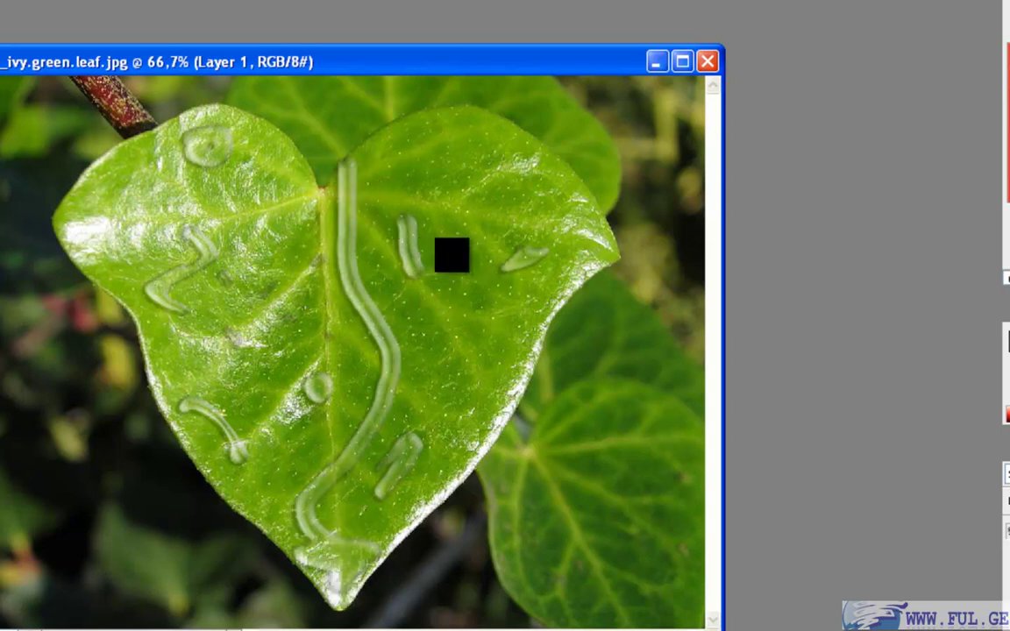
{"action": "mouse_move", "coordinate": [372, 237]}
{"action": "left_mouse_down"}
{"action": "mouse_move", "coordinate": [401, 293]}
{"action": "mouse_move", "coordinate": [443, 331]}
{"action": "left_mouse_up"}
{"action": "left_click", "coordinate": [520, 431], "text": "shift"}
{"action": "left_click_drag", "start_coordinate": [323, 191], "coordinate": [244, 350]}
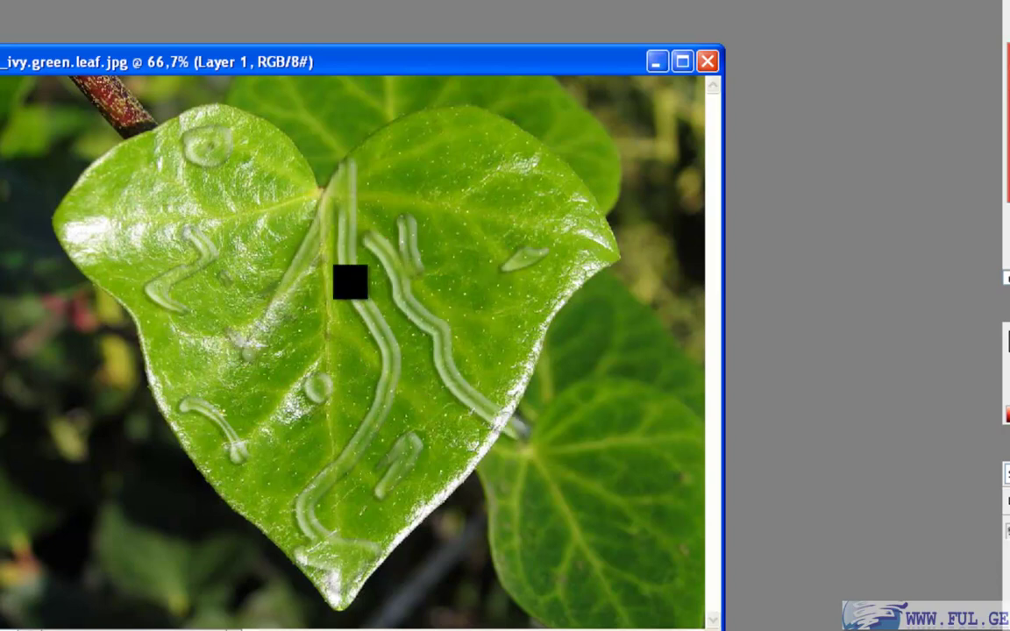